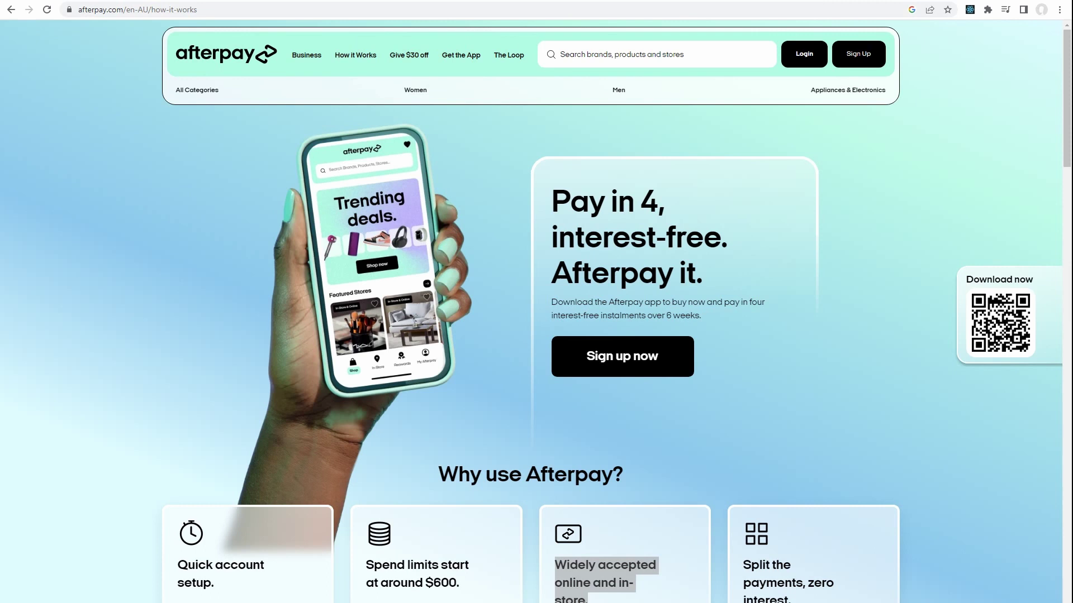
Start the Afterpay for business sign-up on afterpay.com.
left_click(216, 400)
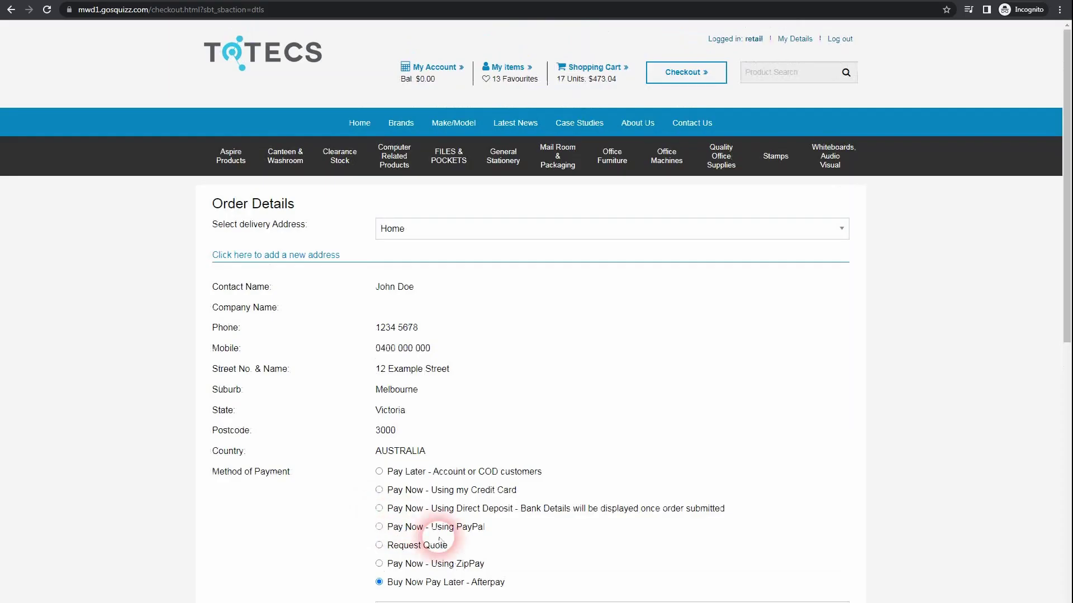
Submit the $475.99 order via Afterpay and confirm the four-instalment payment plan.
scroll(469, 537, "down", 2)
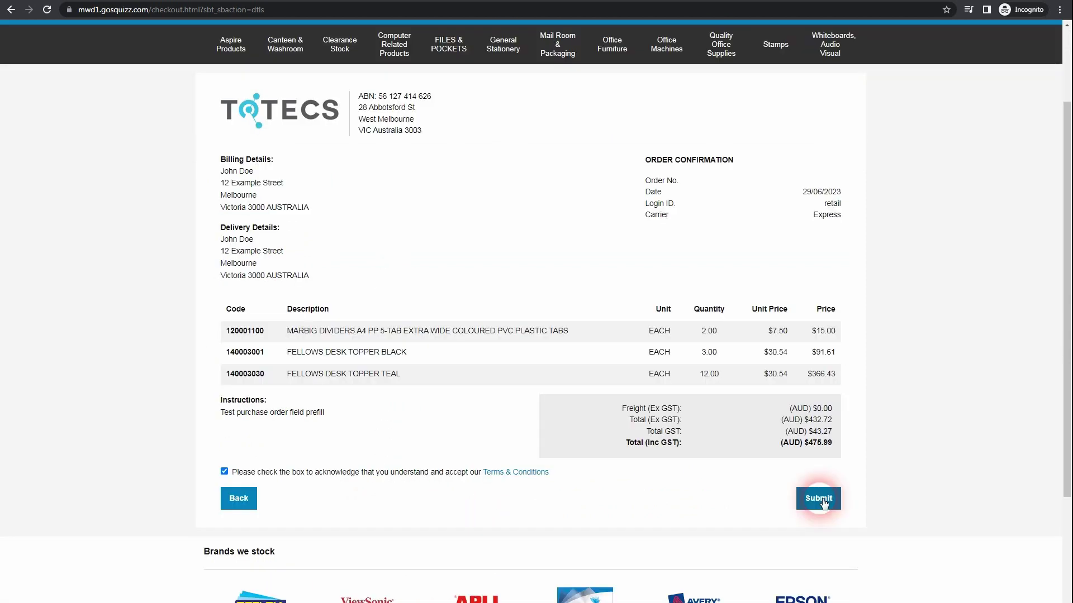
left_click(819, 431)
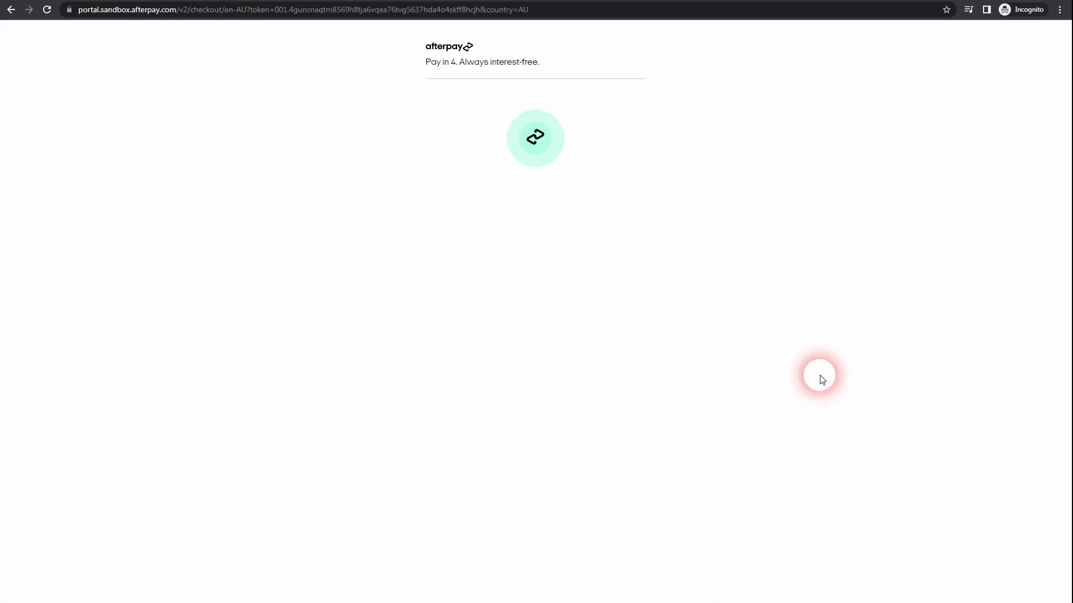
left_click(605, 186)
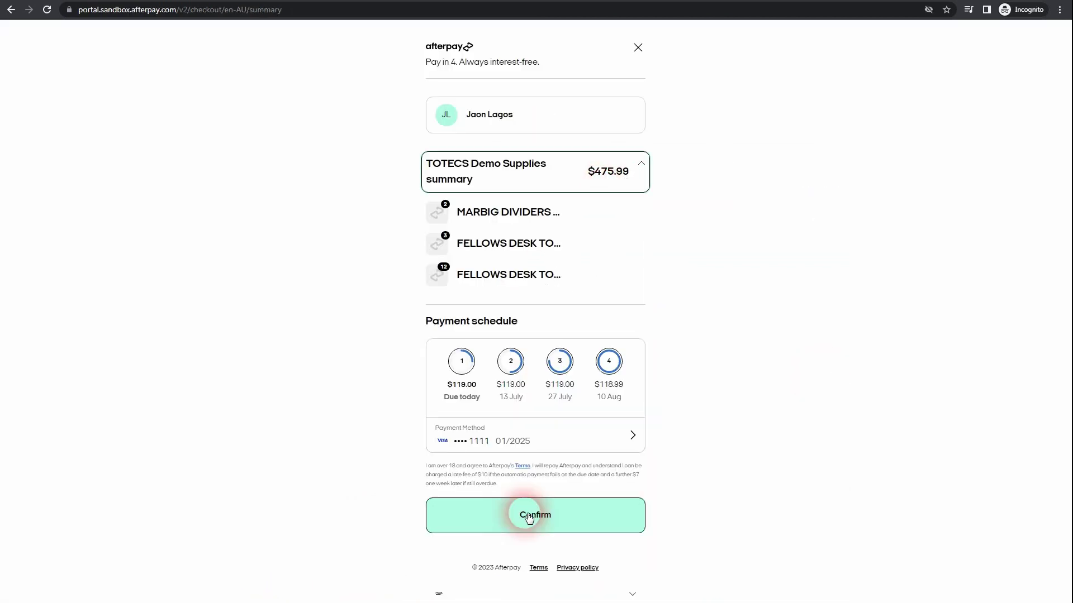
left_click(529, 517)
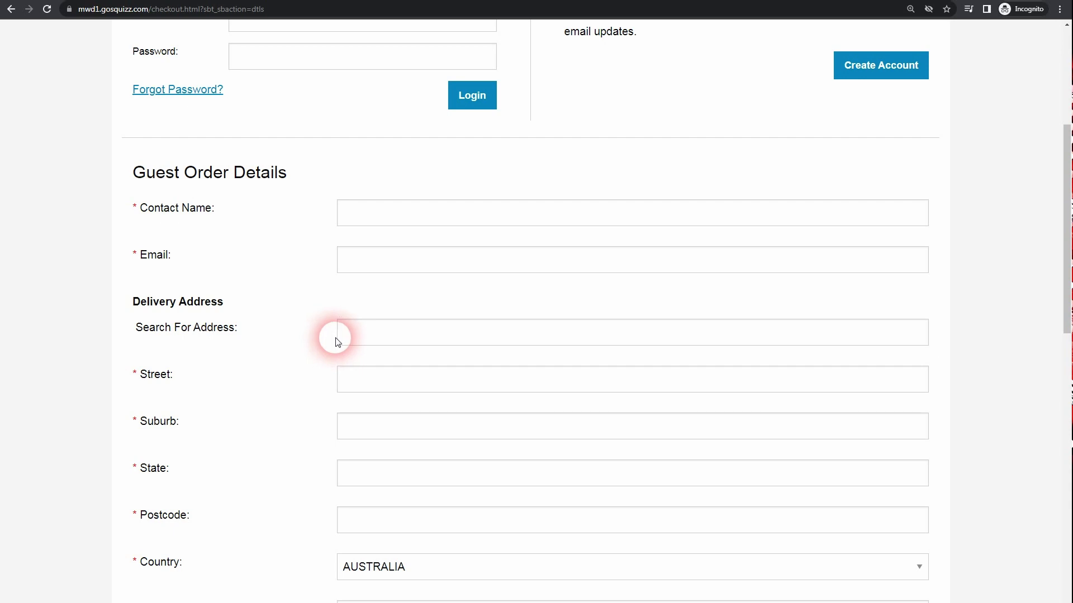
left_click(376, 341)
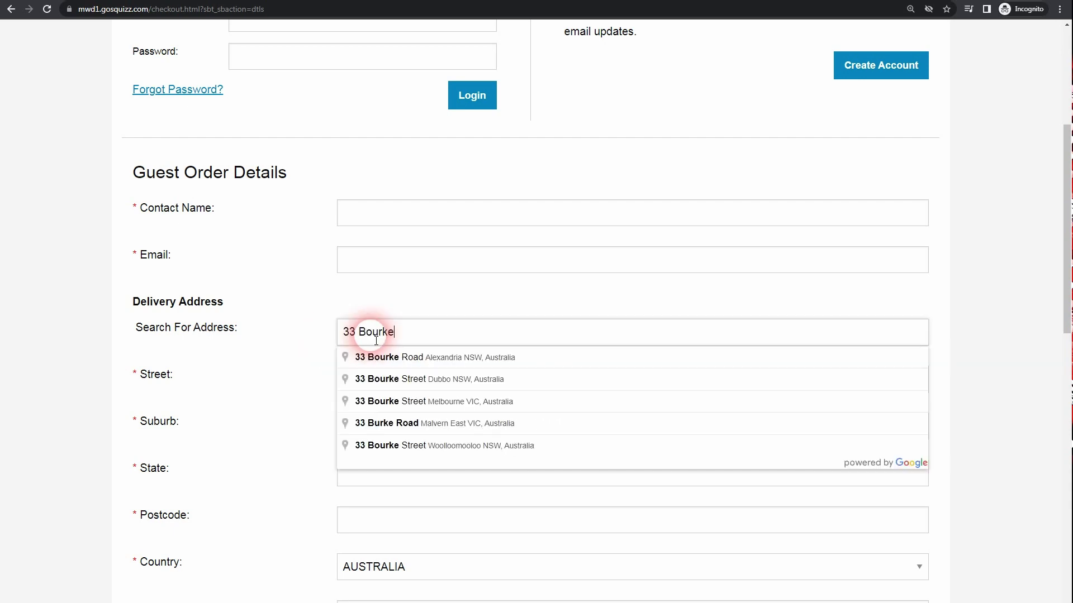
left_click(371, 358)
scroll(322, 398, "down", 1)
scroll(321, 397, "down", 1)
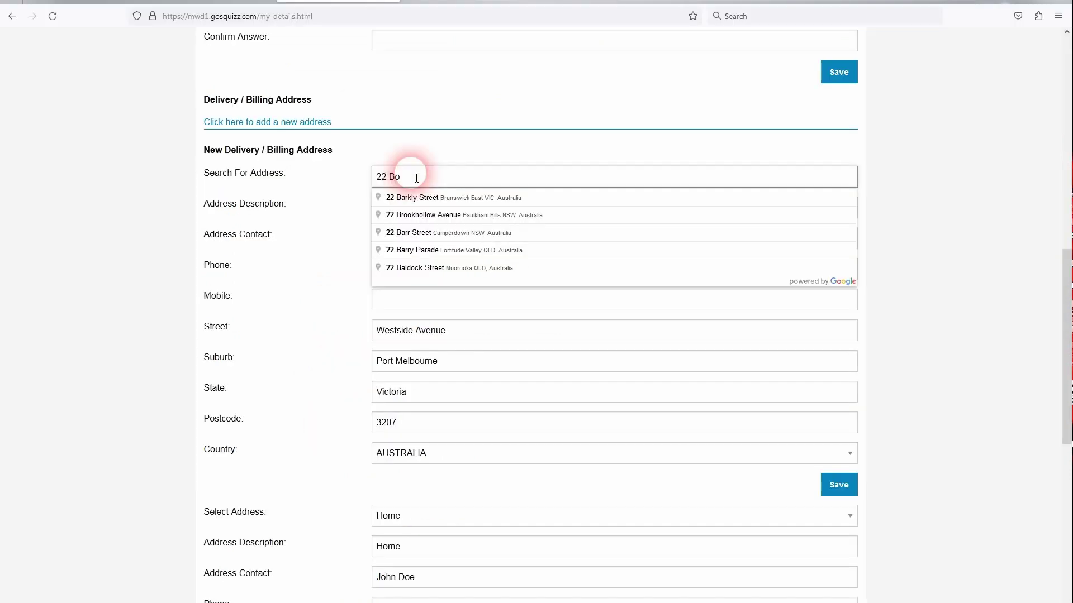
type("ur")
left_click(427, 198)
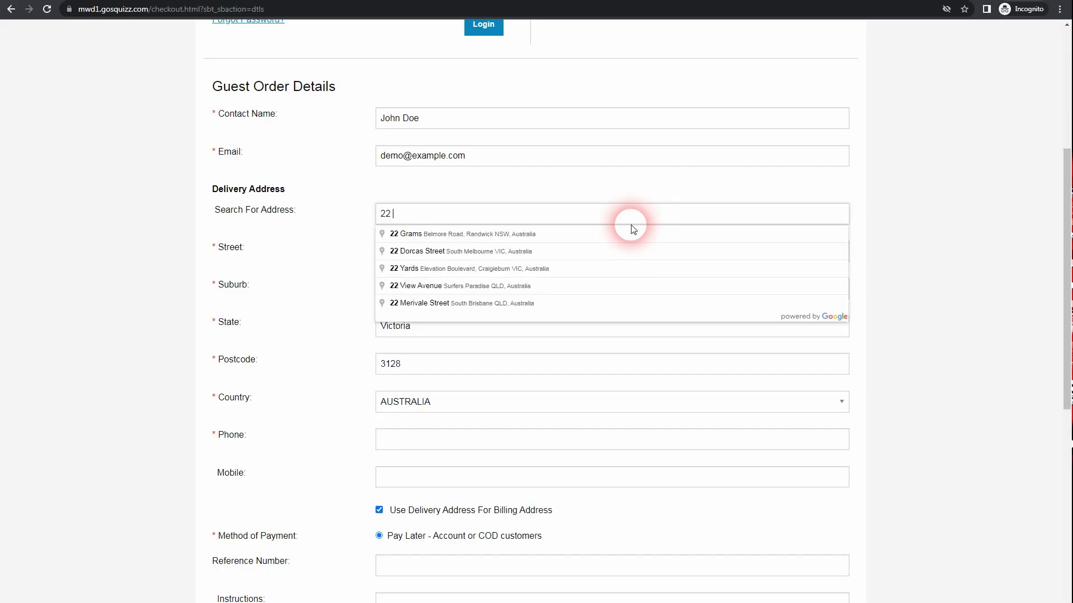
type("M")
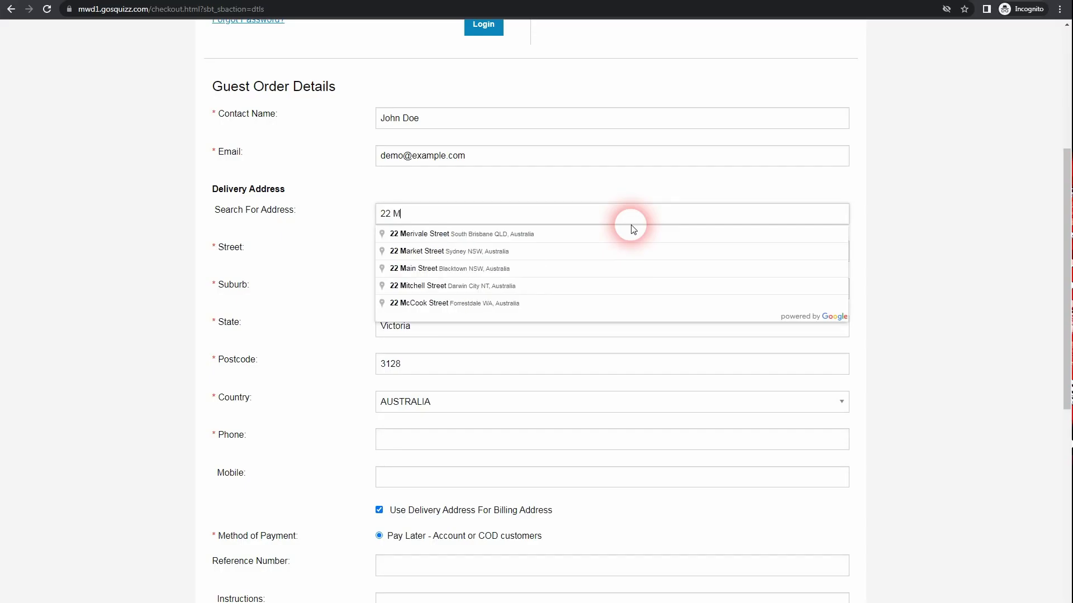
left_click(499, 238)
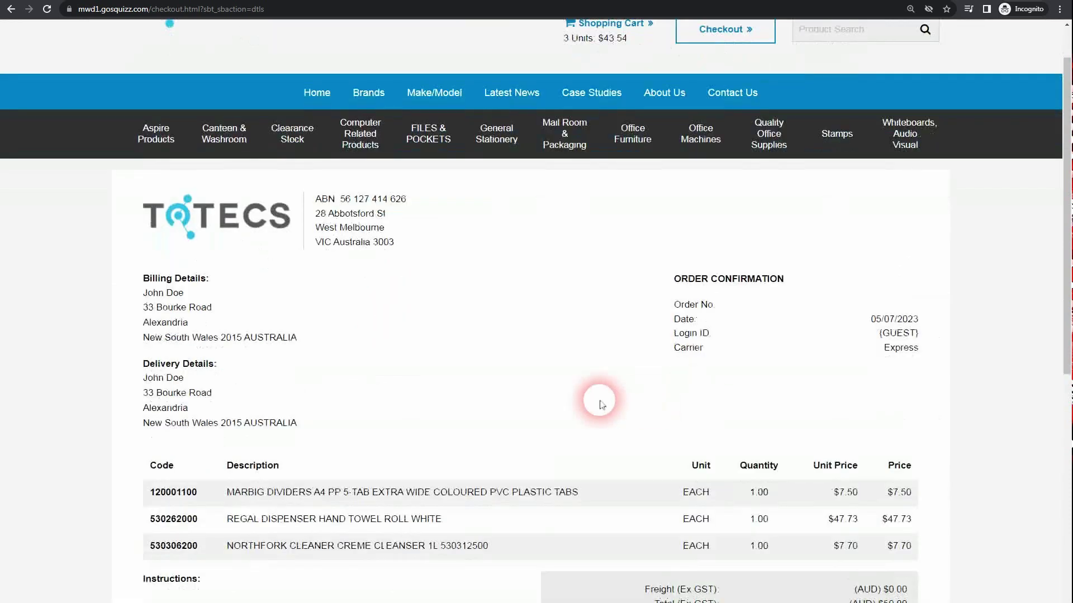
scroll(599, 403, "down", 2)
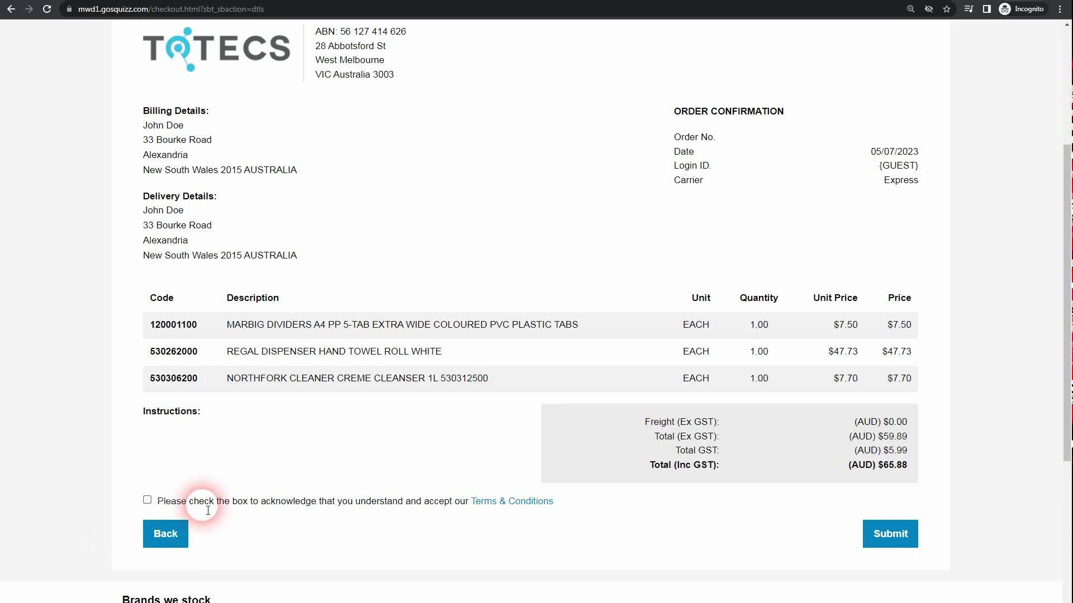
Accept the Terms & Conditions and submit the guest order.
left_click(147, 500)
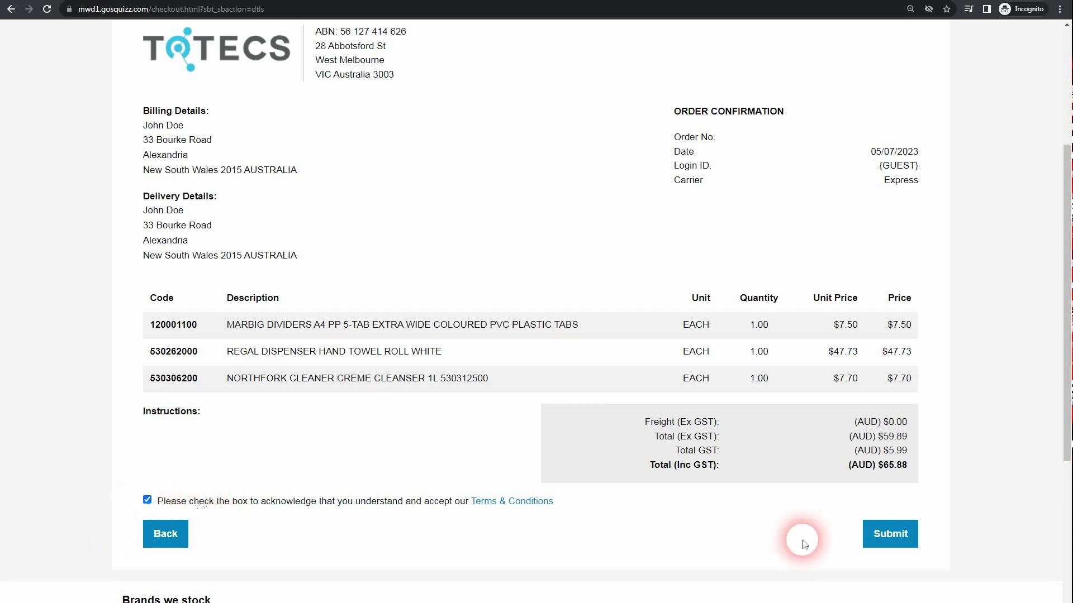
left_click(888, 535)
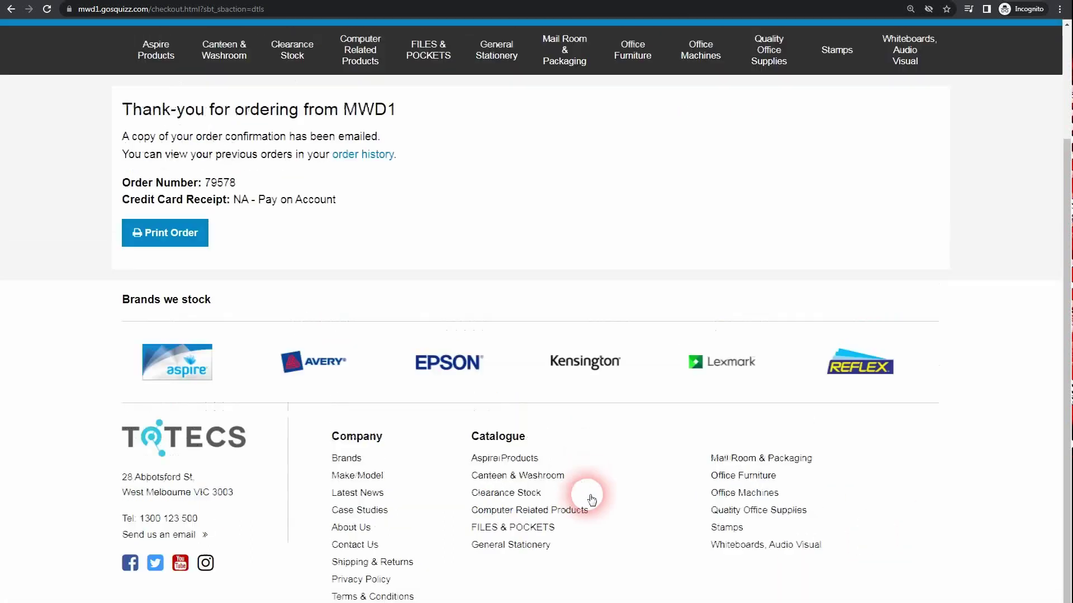
scroll(486, 379, "up", 3)
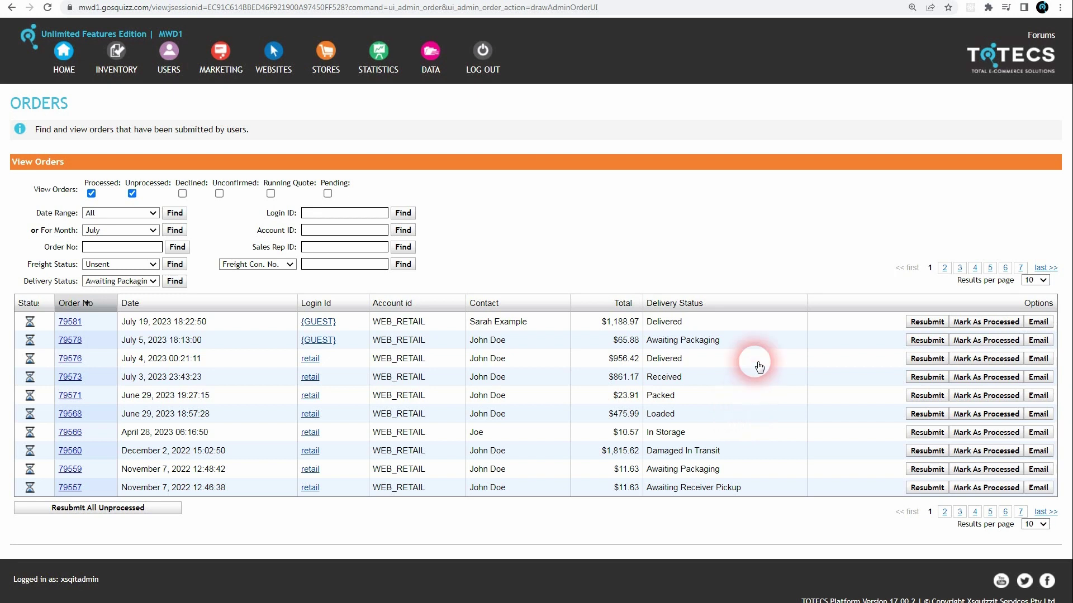
Begin editing order 79578's delivery status and review the In Transit email in the mailbox.
left_click(748, 342)
key("alt+Tab")
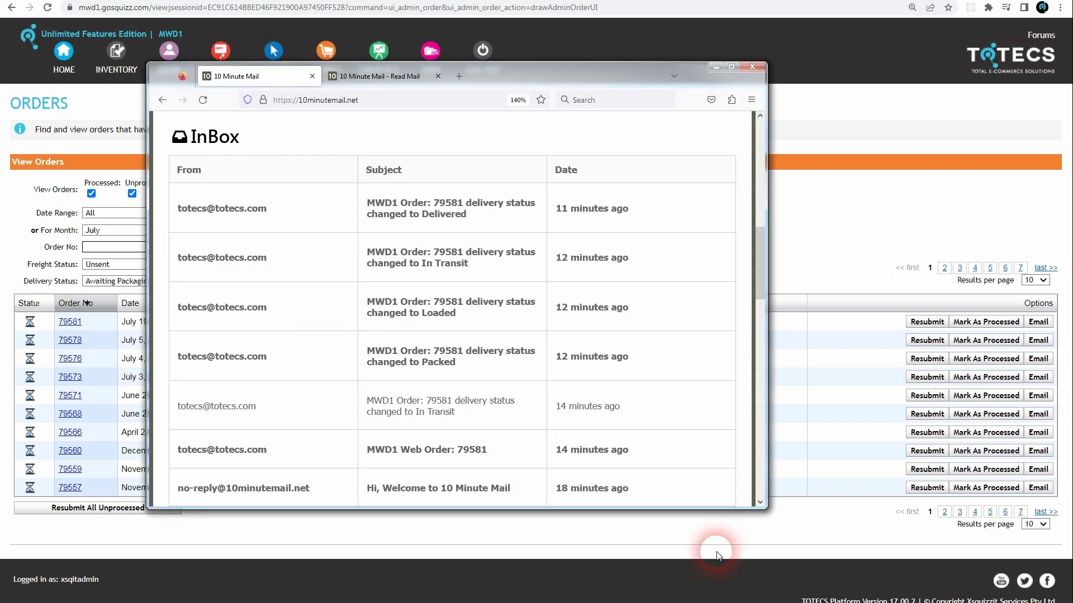
left_click(348, 76)
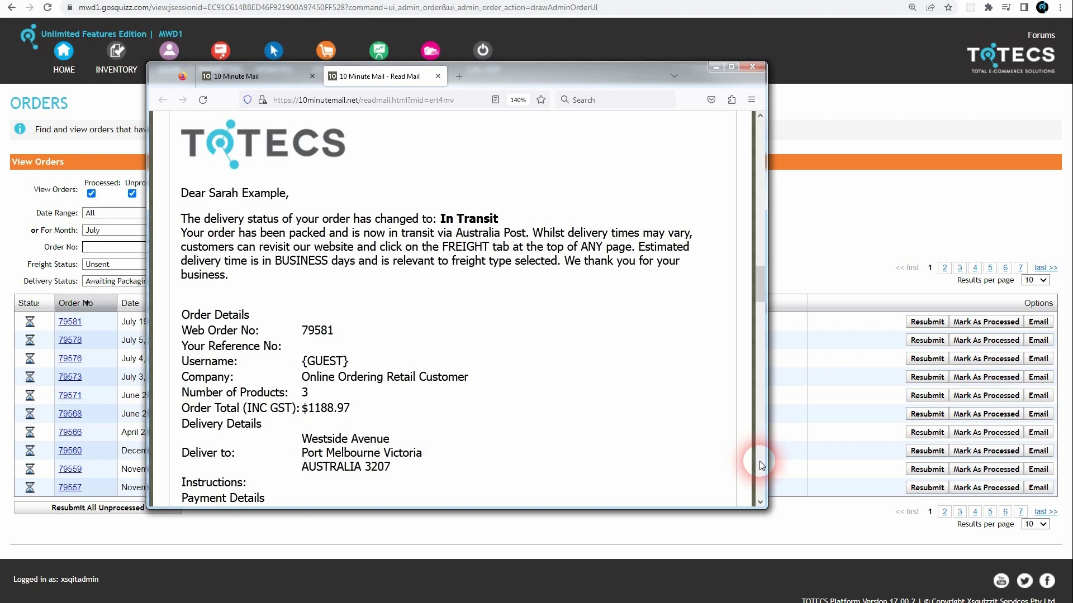
key("alt+Tab")
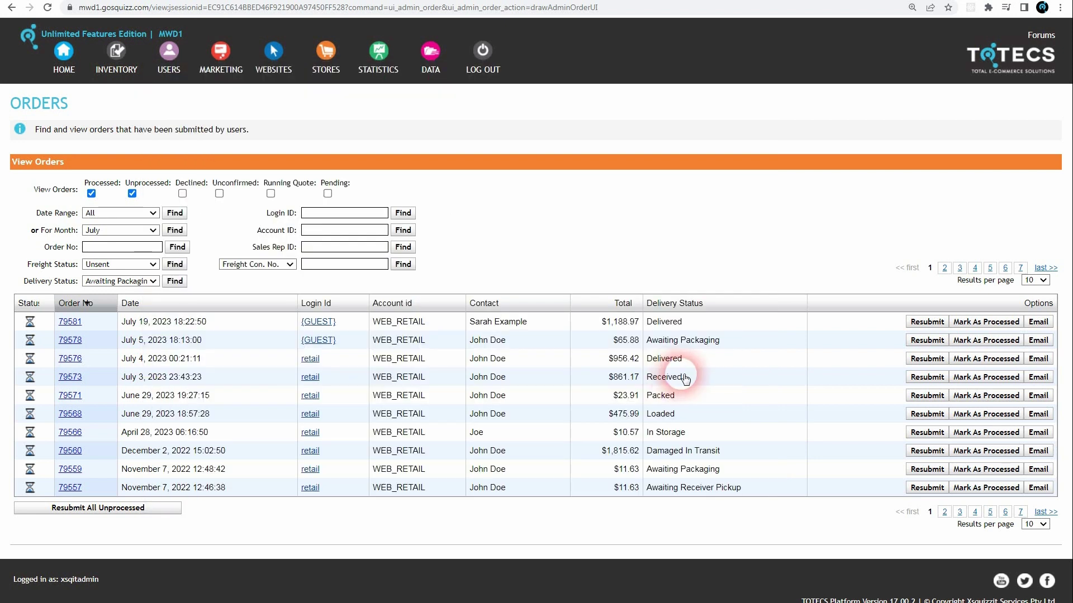
Set order 79578's delivery status to In Transit.
left_click(708, 348)
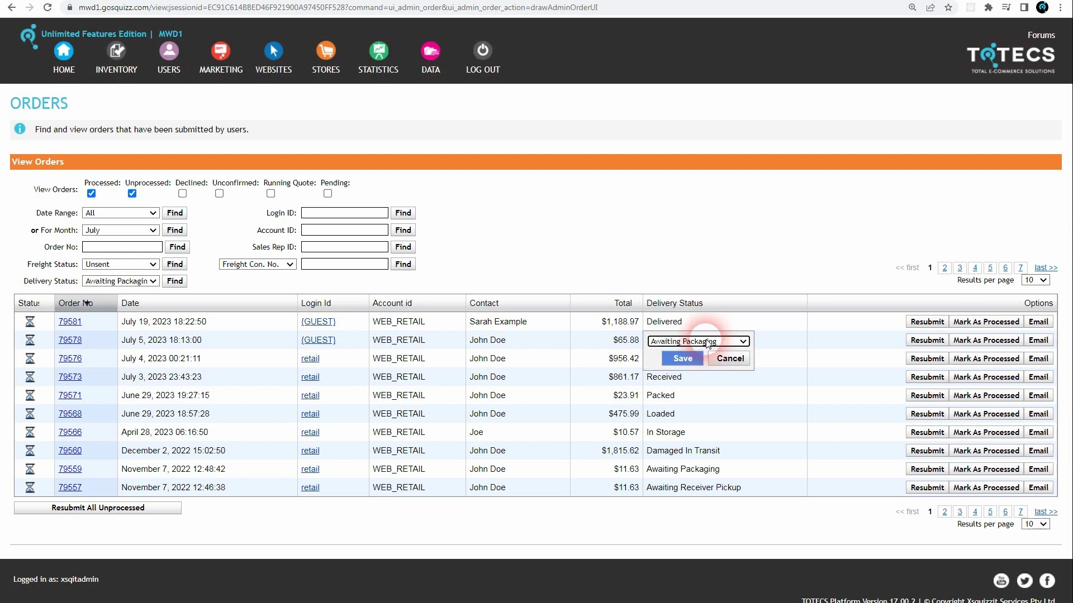
left_click(707, 342)
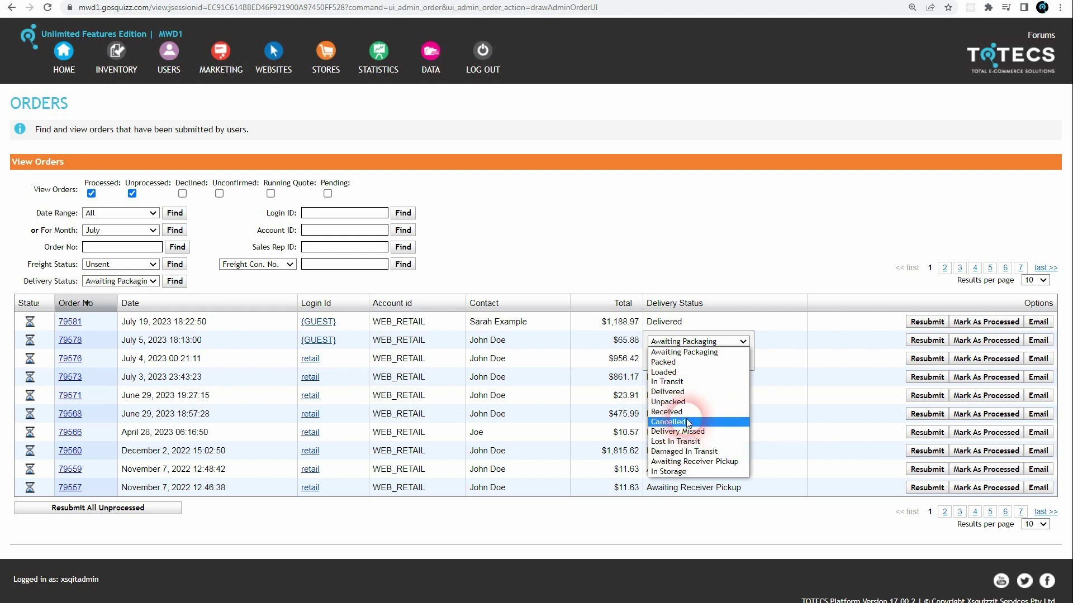
key("Escape")
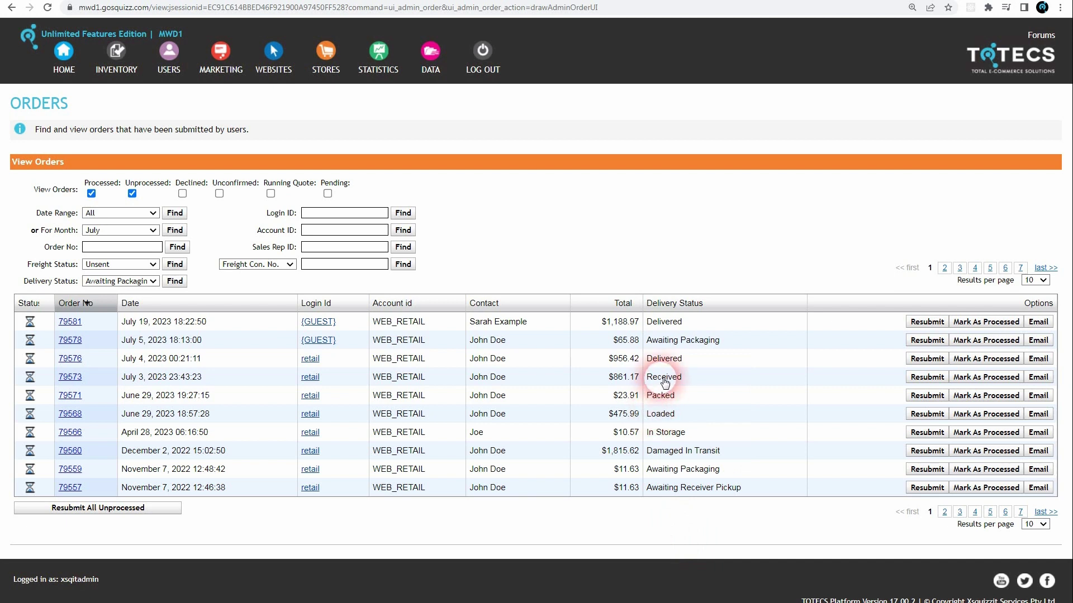
left_click(705, 338)
left_click(682, 383)
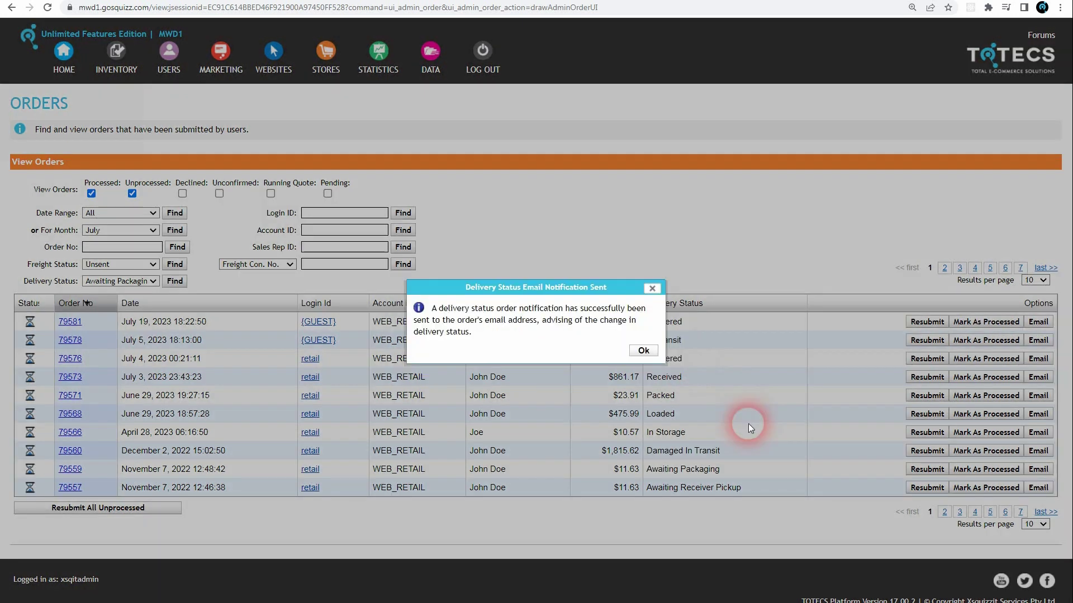
Highlight the In Transit explanation and status in the notification email.
key("alt+Tab")
left_click_drag(180, 232, 226, 270)
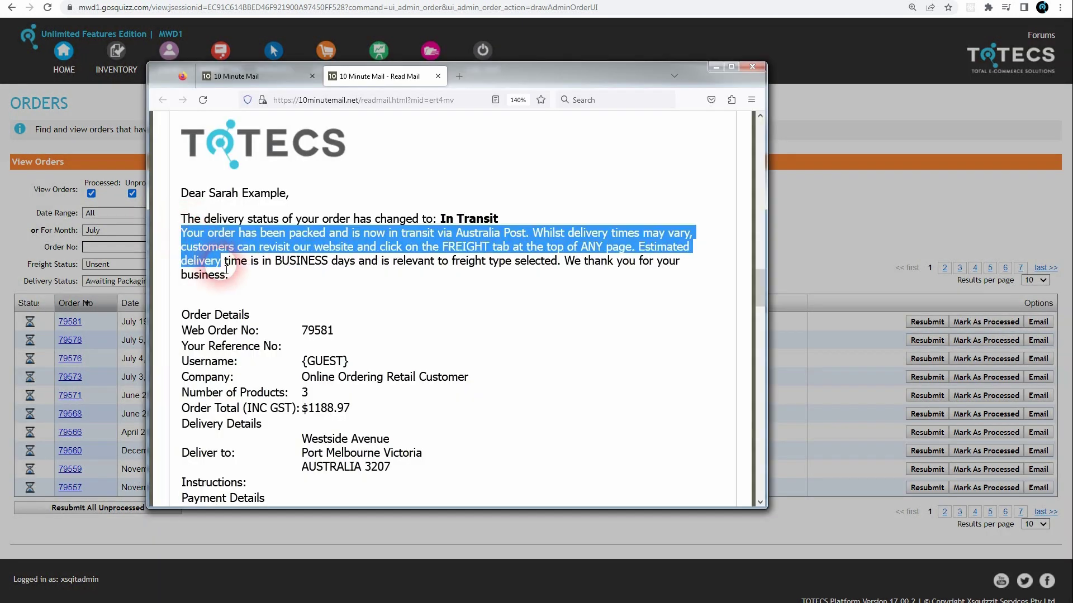
left_click(317, 221)
left_click_drag(439, 219, 498, 219)
Send an order email notification saying products are in transit, arriving in 4 hours.
left_click(1039, 342)
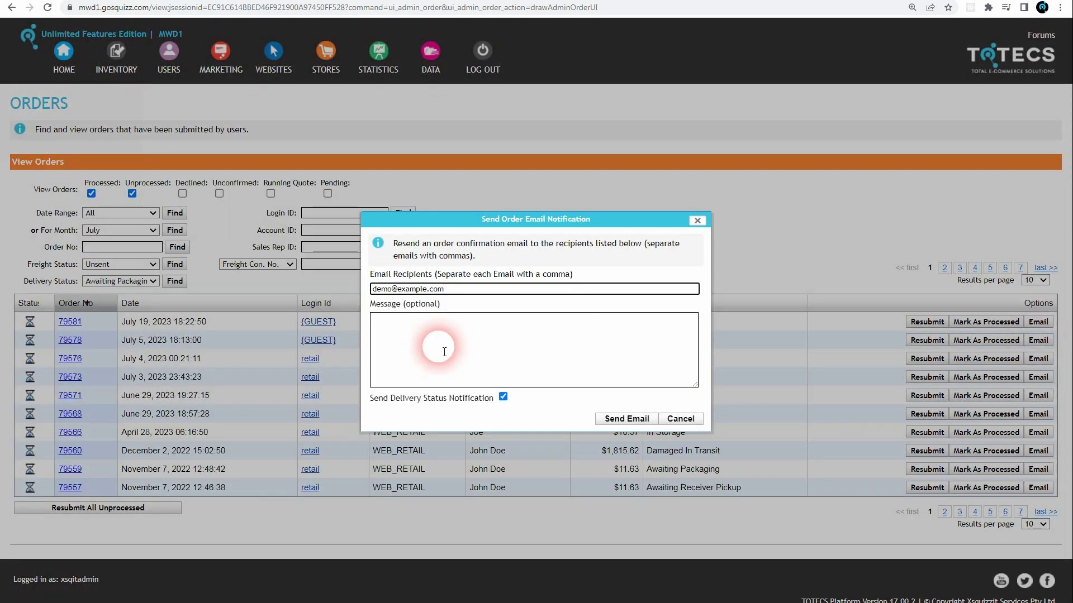
left_click(444, 352)
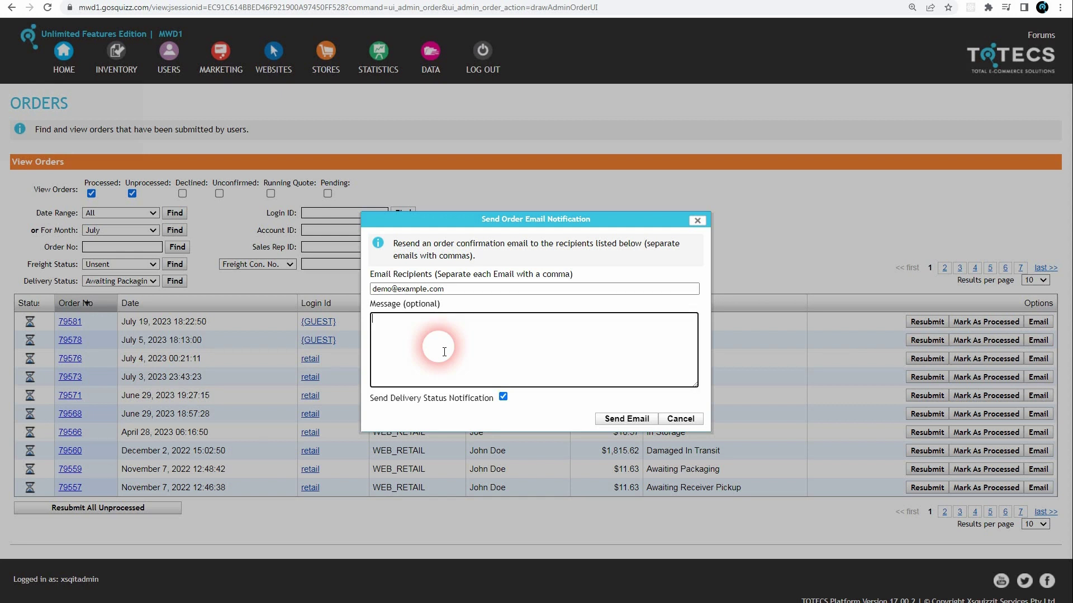
type("Your ordered products are an transit and expected to arrive in 4 hours.")
left_click(627, 421)
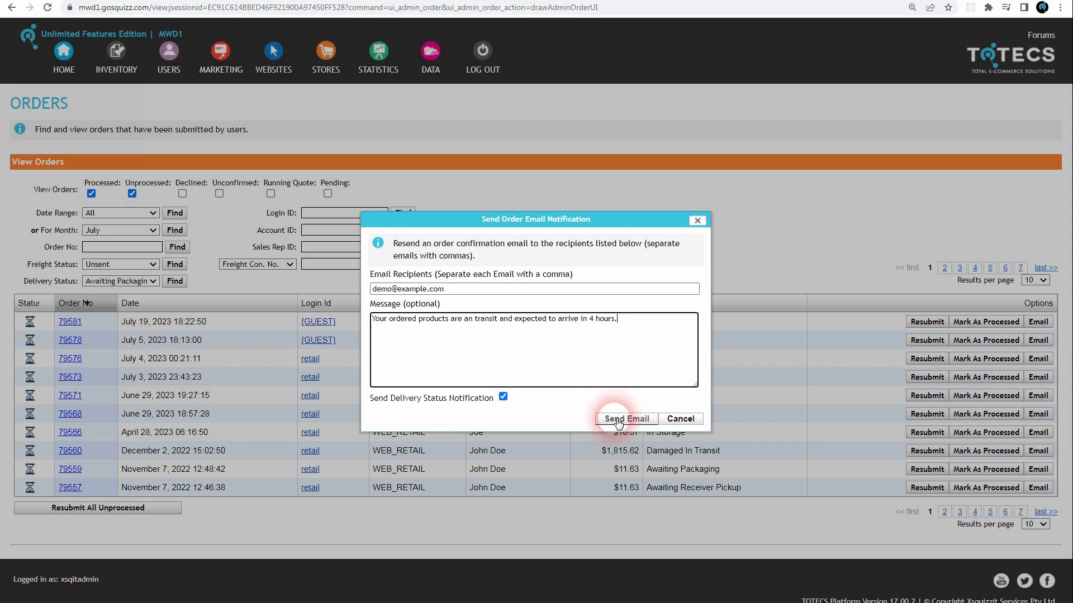
left_click(618, 420)
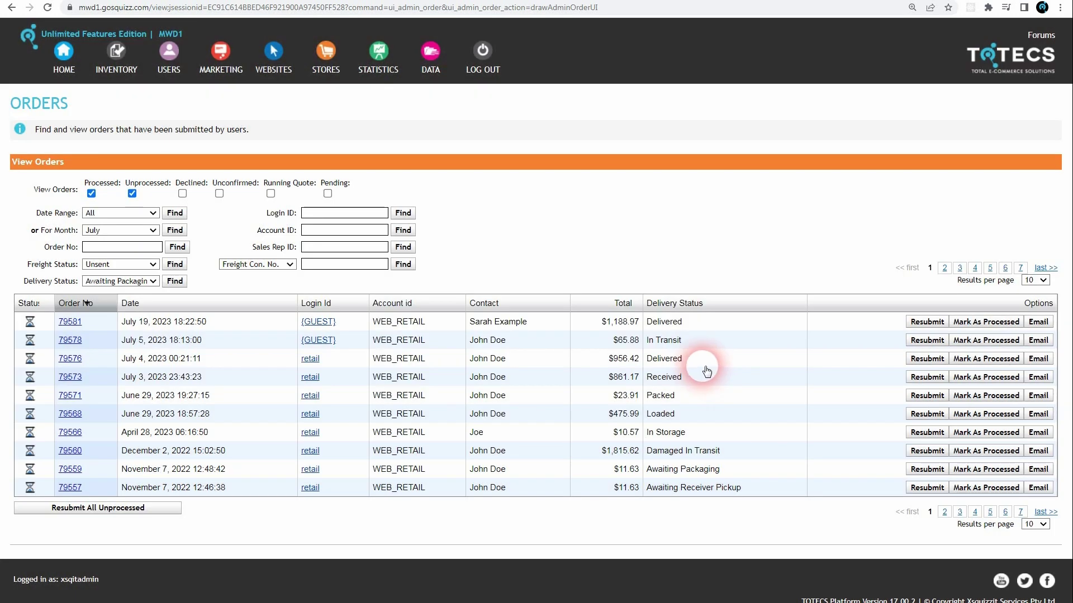
Show the delivery status choices for order 79578.
left_click(707, 370)
left_click(707, 340)
left_click(707, 341)
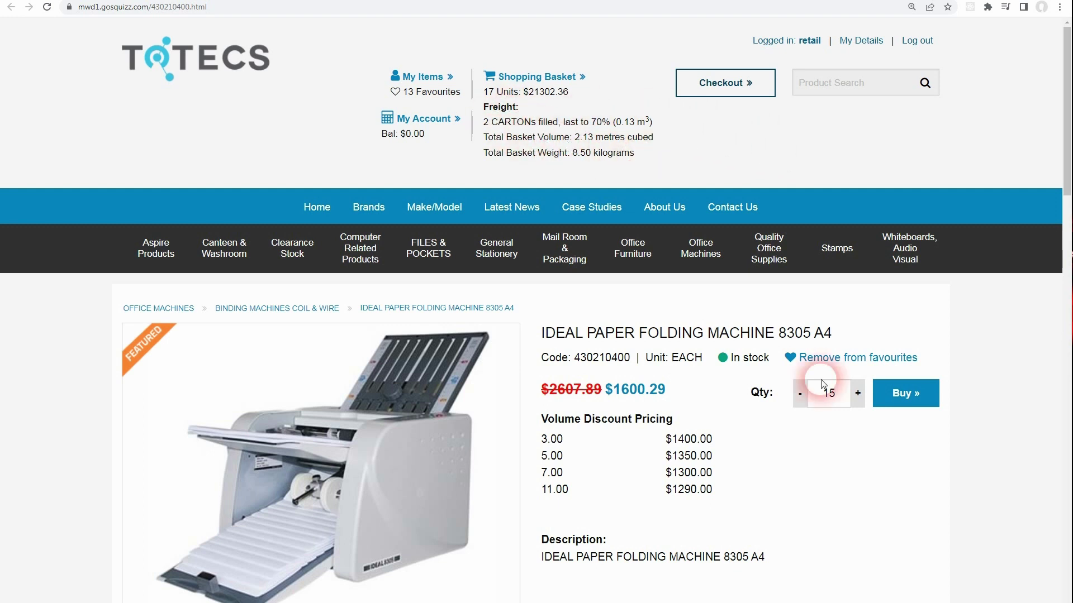
Raise the folding machine to 16 units and compare product and basket freight summaries.
left_click(858, 406)
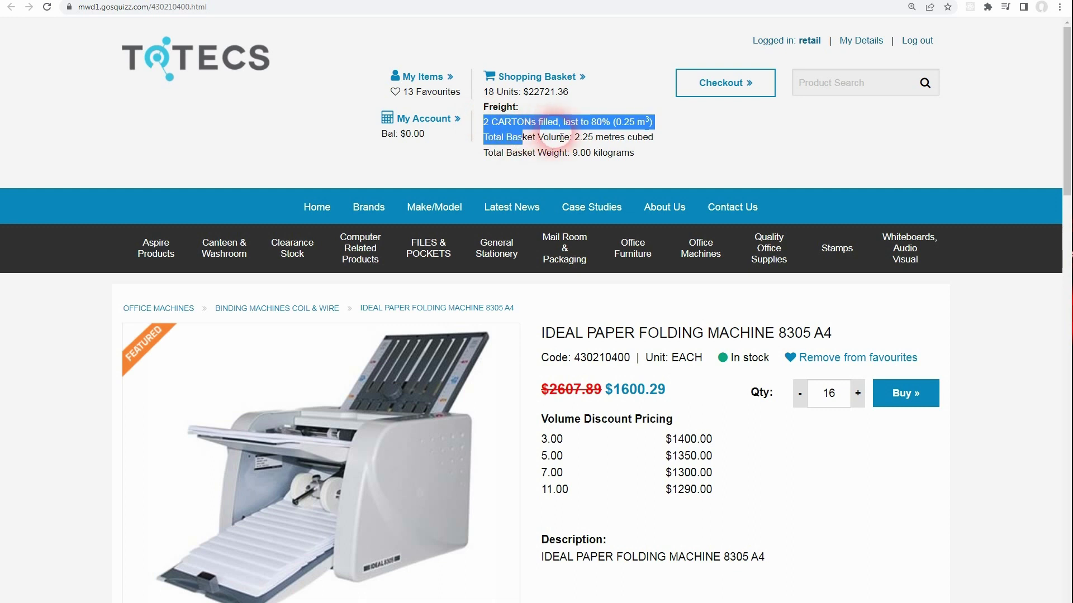
left_click(578, 141)
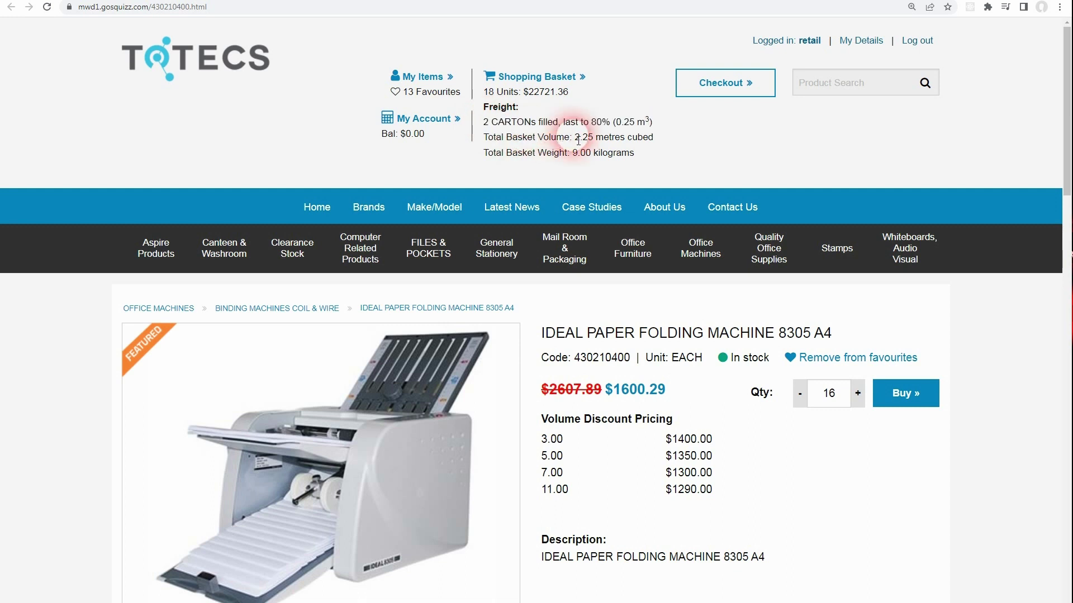
left_click(340, 1)
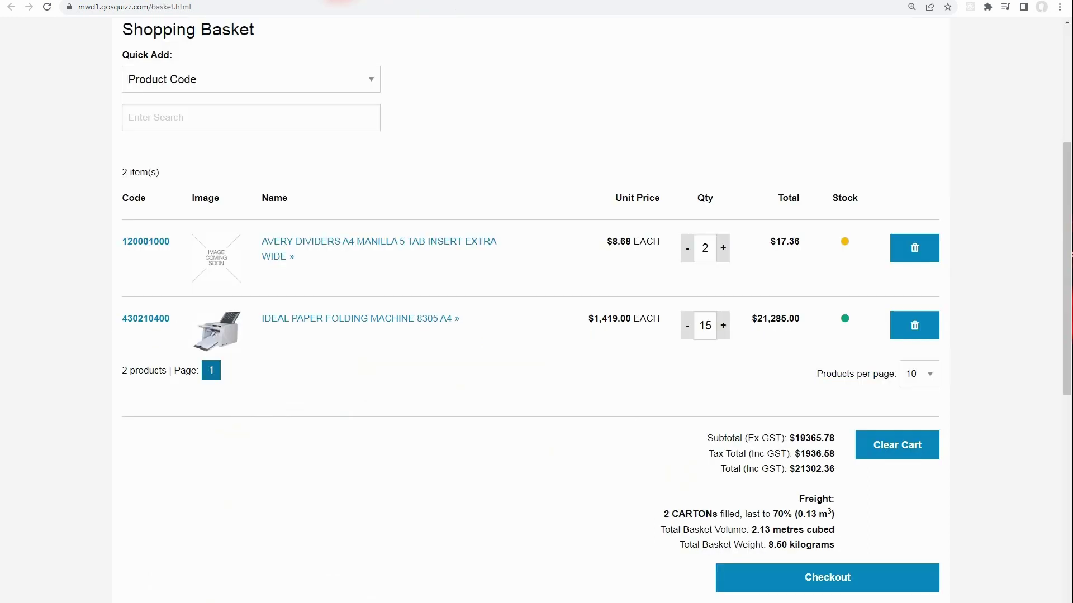
left_click_drag(653, 511, 833, 545)
key("ctrl+Tab")
left_click(482, 168)
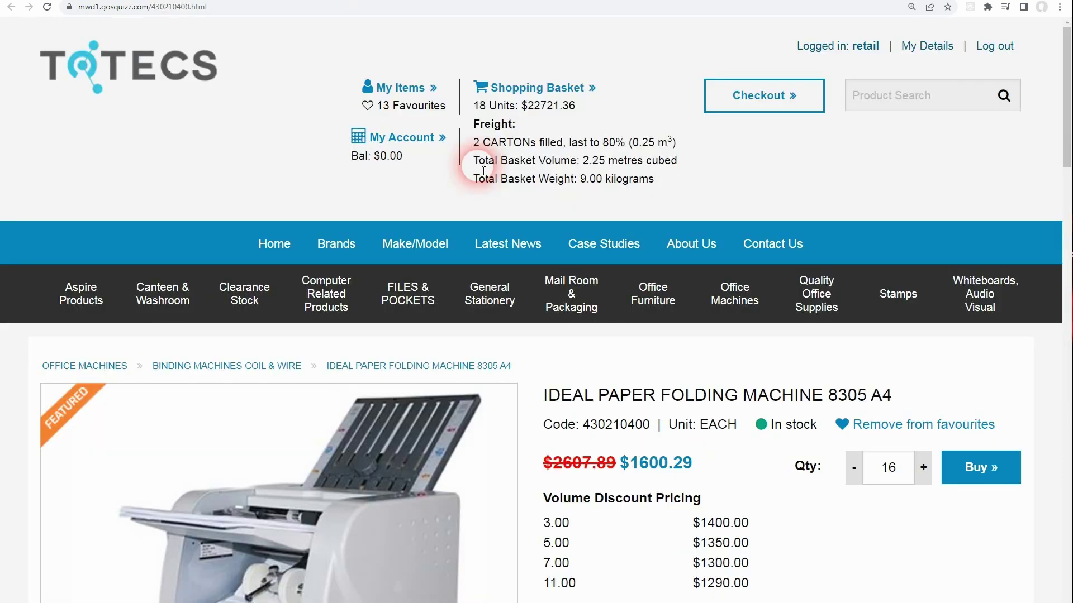
left_click_drag(475, 137, 660, 177)
left_click(550, 16)
Highlight the basket freight details and the product page's carton count for comparison.
key("ctrl+Tab")
left_click_drag(652, 412, 927, 491)
left_click(940, 494)
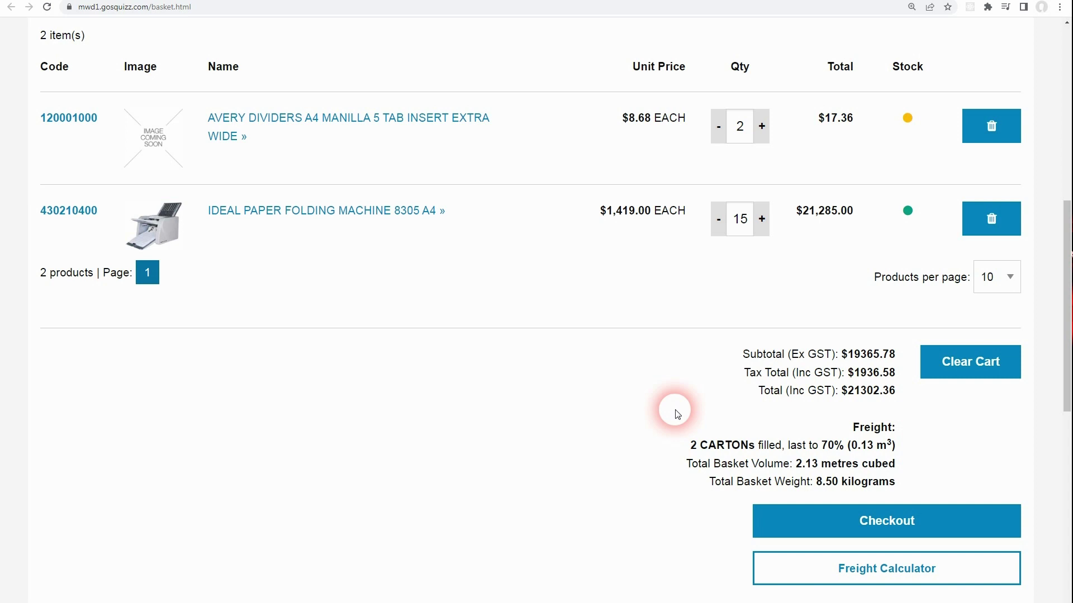
key("ctrl+Tab")
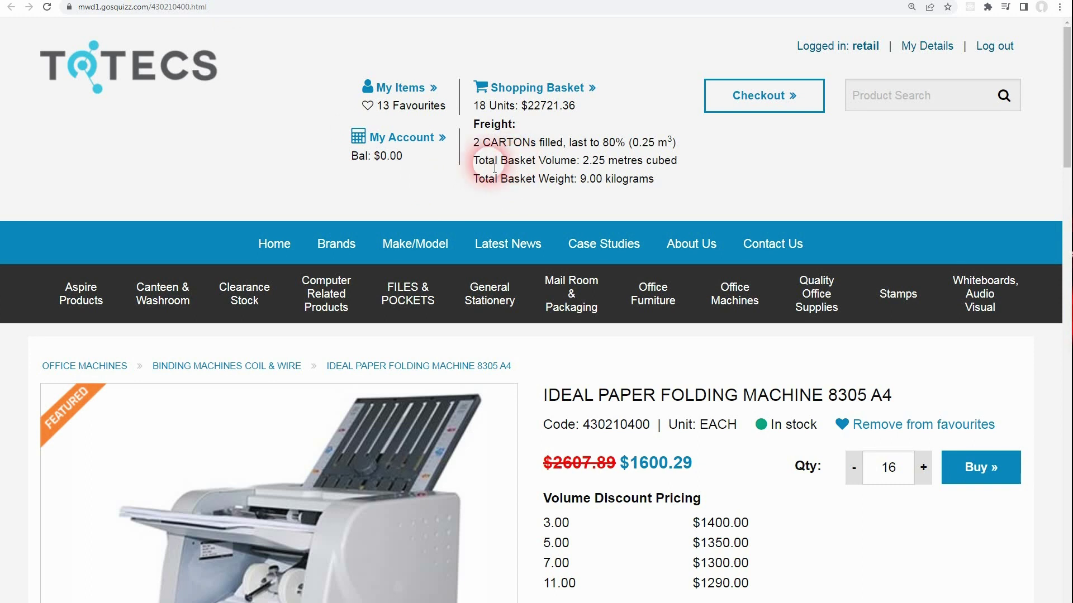
mouse_move(473, 160)
left_mouse_down()
mouse_move(600, 161)
mouse_move(665, 182)
mouse_move(471, 179)
left_mouse_up()
left_click(665, 182)
left_click_drag(480, 143, 536, 144)
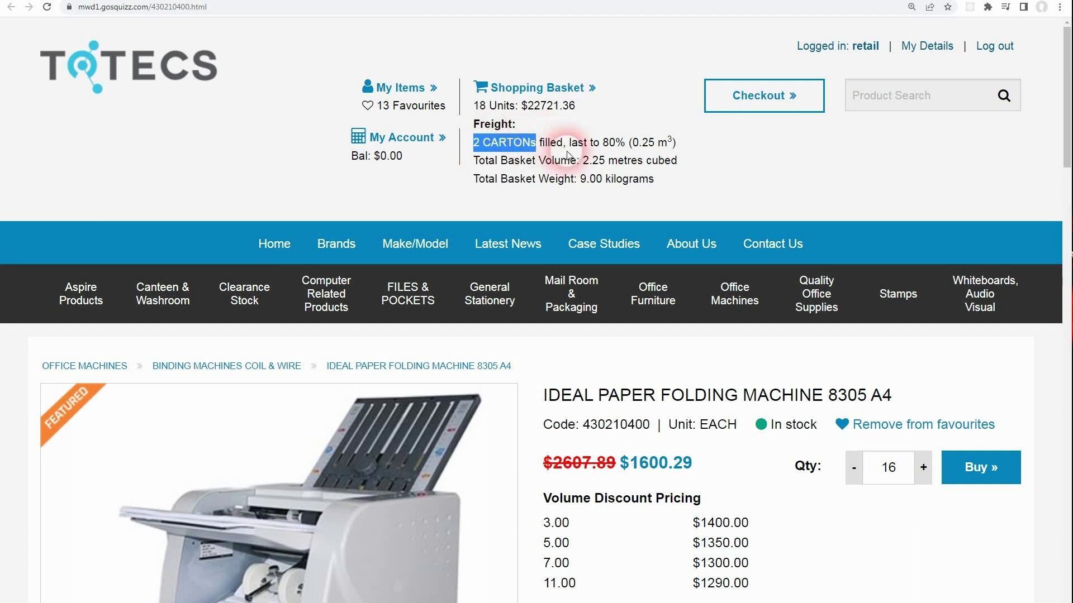
left_click(584, 159)
Set the folding machine quantity to 16 on the older basket page.
left_click(305, 1)
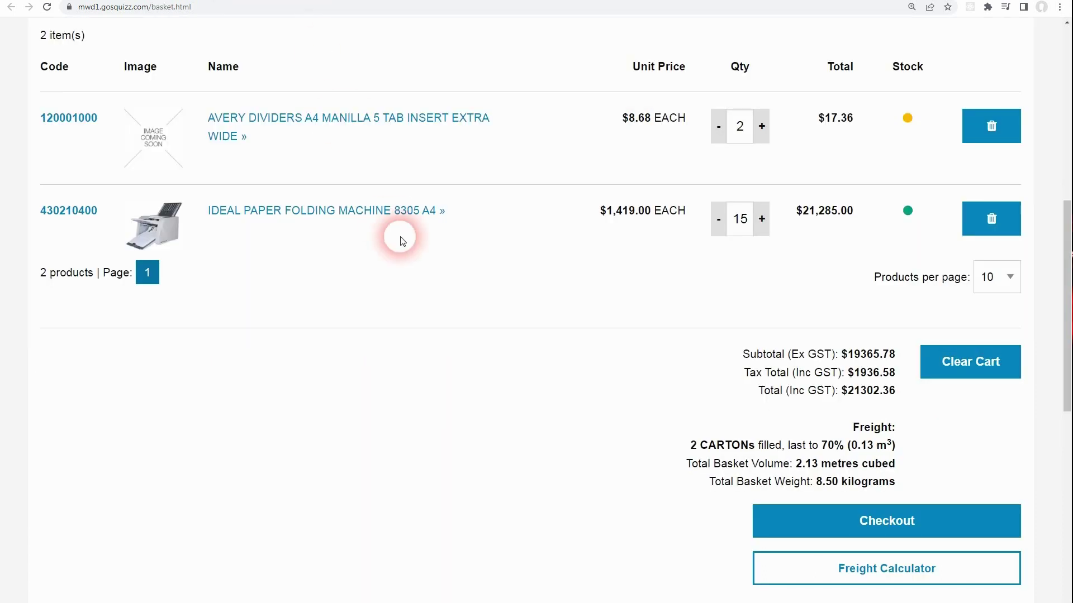
scroll(723, 289, "down", 3)
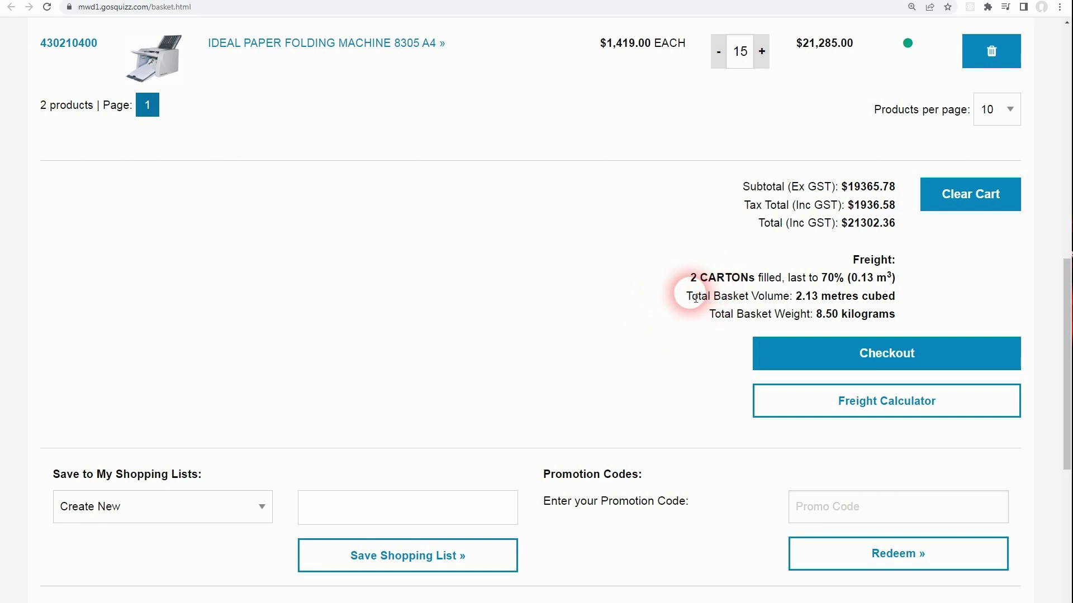
scroll(690, 279, "up", 1)
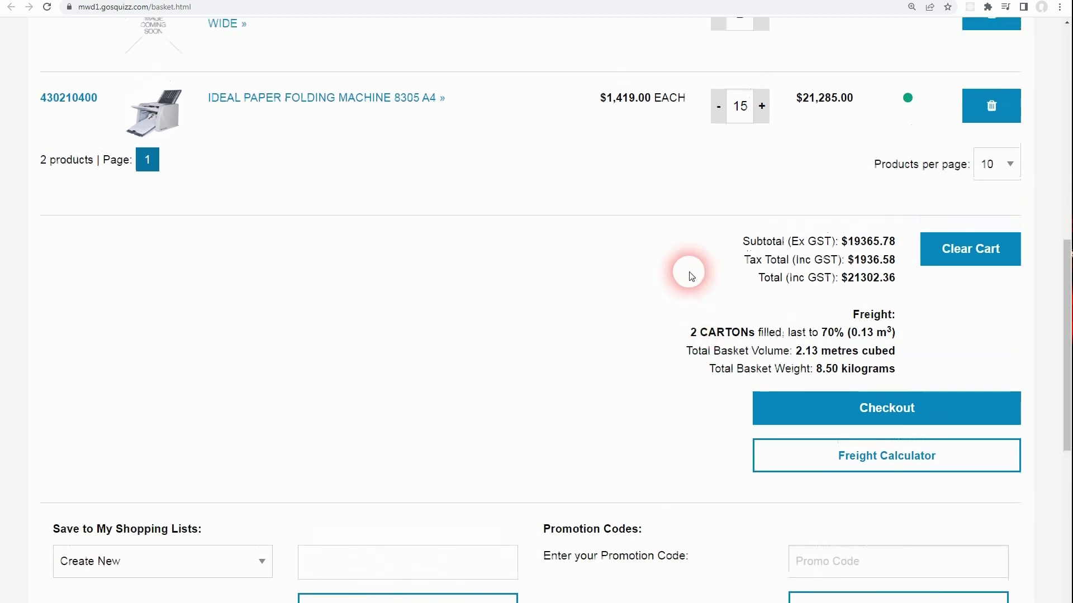
left_click(761, 107)
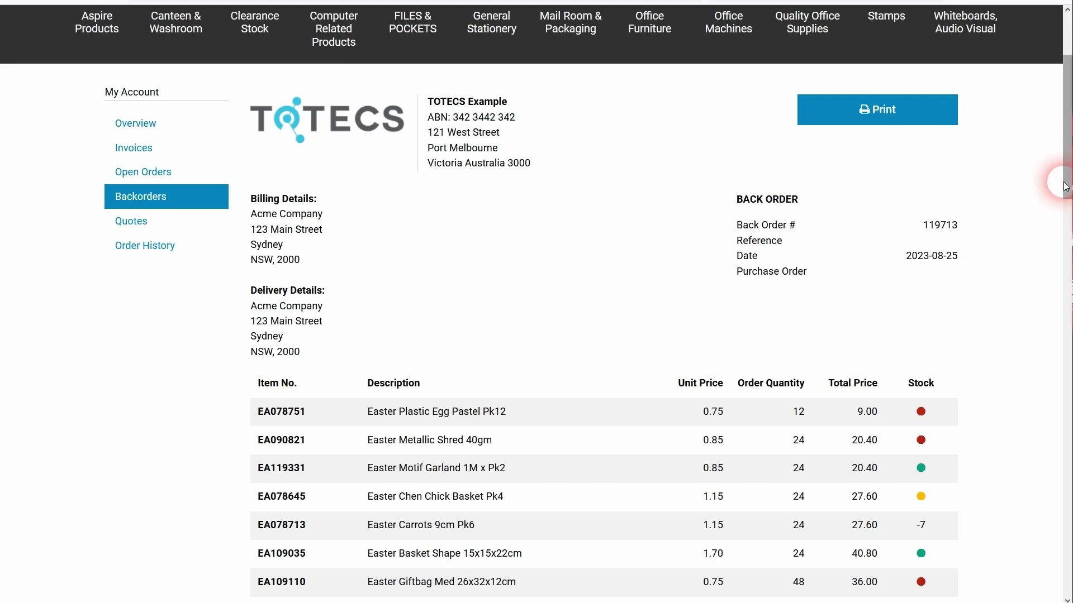
Scroll through the back order's Stock availability column to review its stock levels.
left_click_drag(1065, 188, 1057, 250)
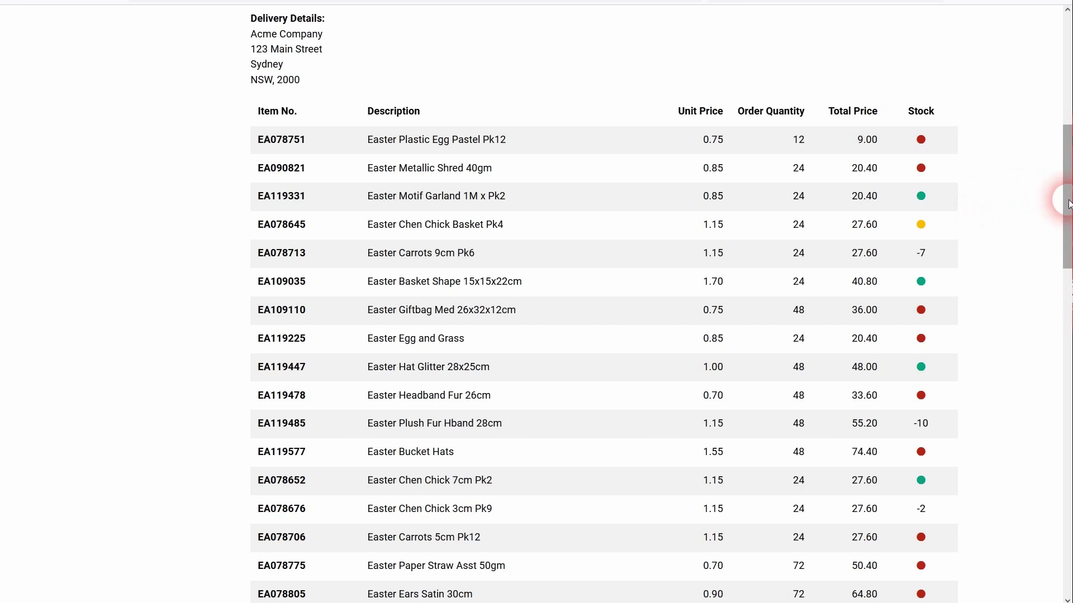
left_click_drag(1069, 203, 1050, 196)
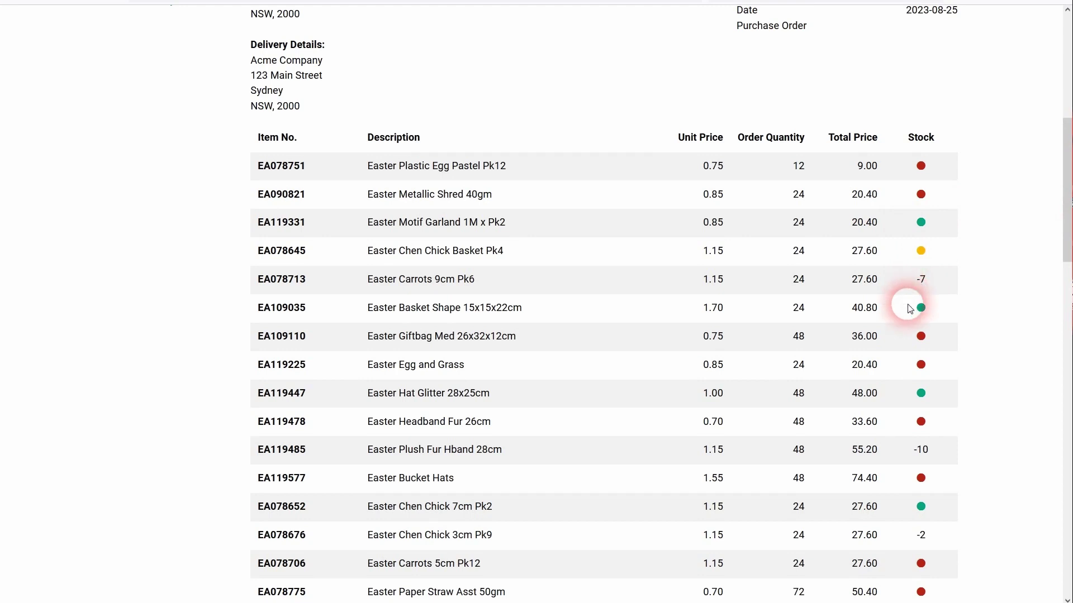
scroll(967, 265, "down", 1)
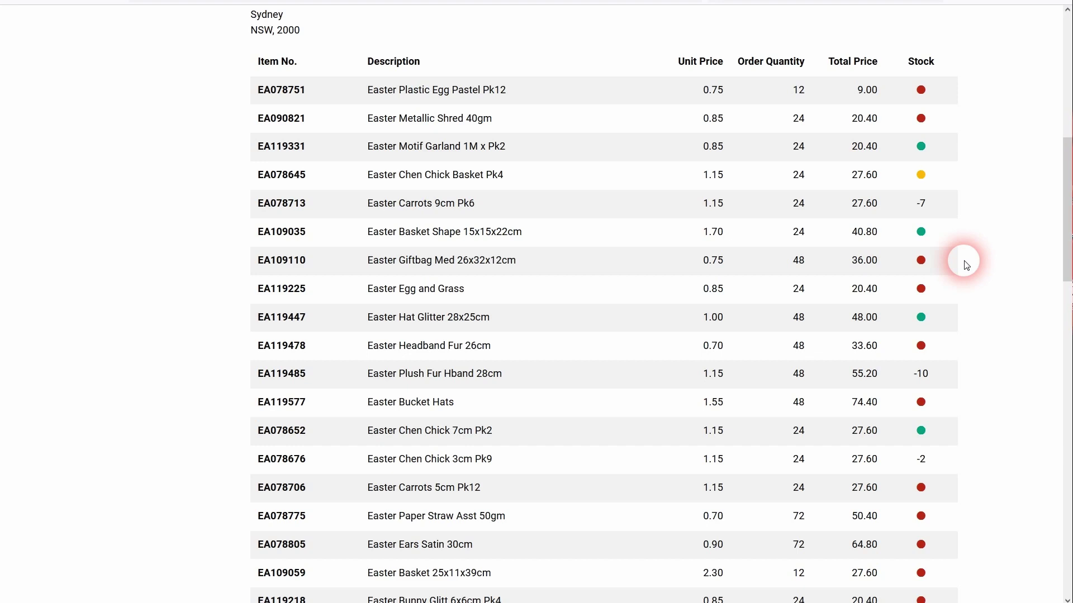
scroll(1054, 222, "up", 1)
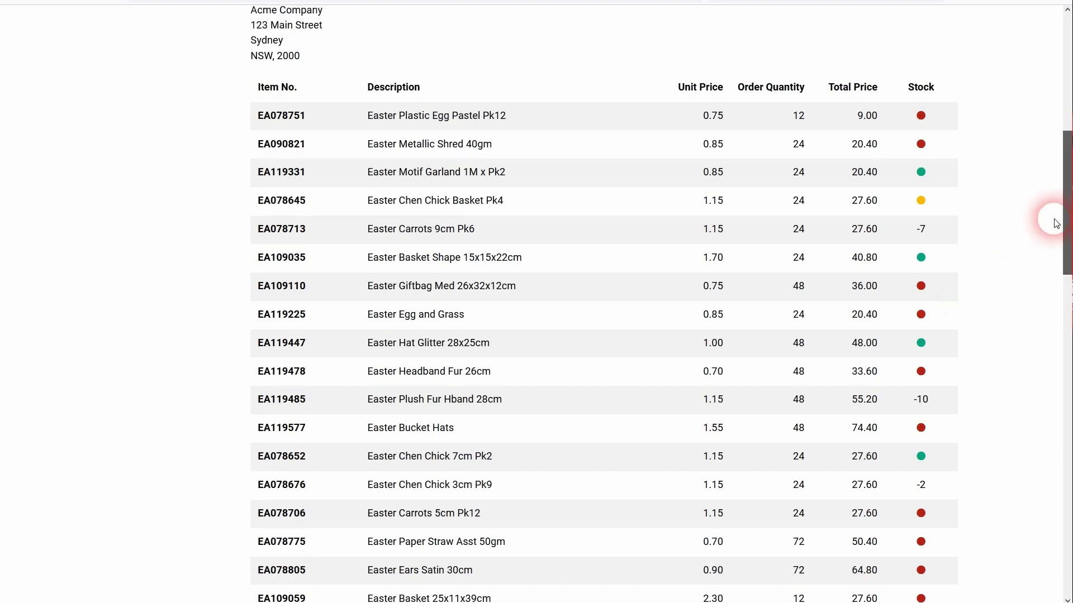
scroll(1054, 222, "up", 1)
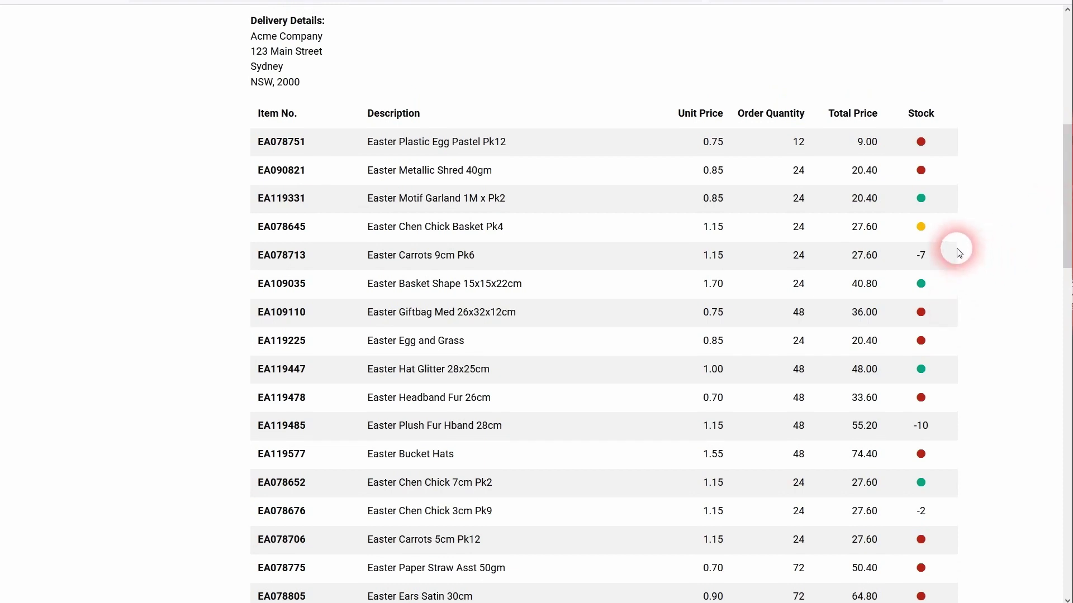
scroll(957, 253, "down", 1)
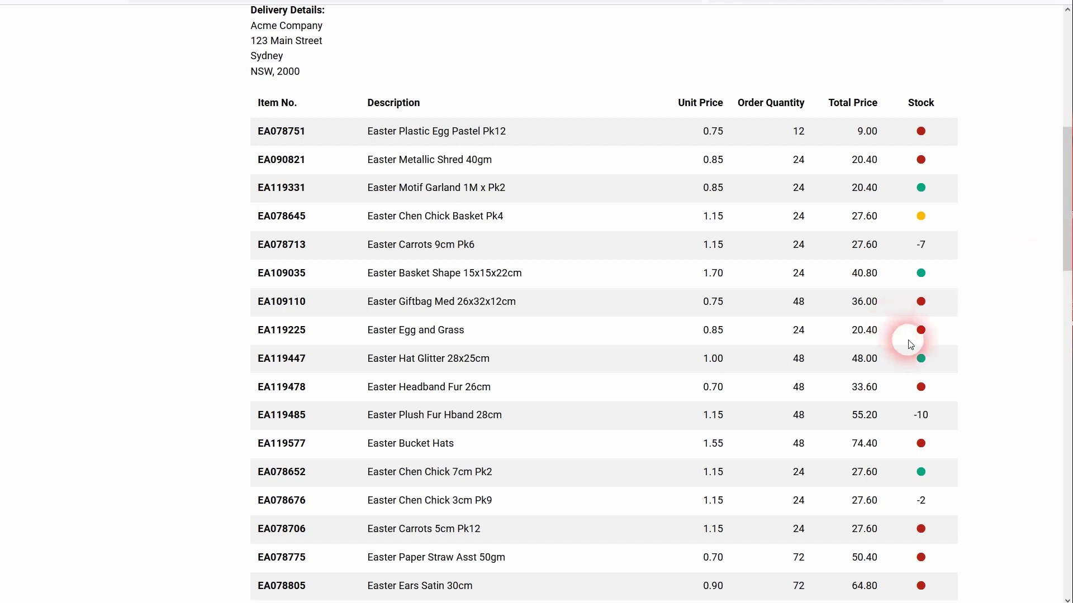
mouse_move(1053, 264)
left_mouse_down()
mouse_move(1058, 317)
mouse_move(1056, 252)
mouse_move(1070, 252)
left_mouse_up()
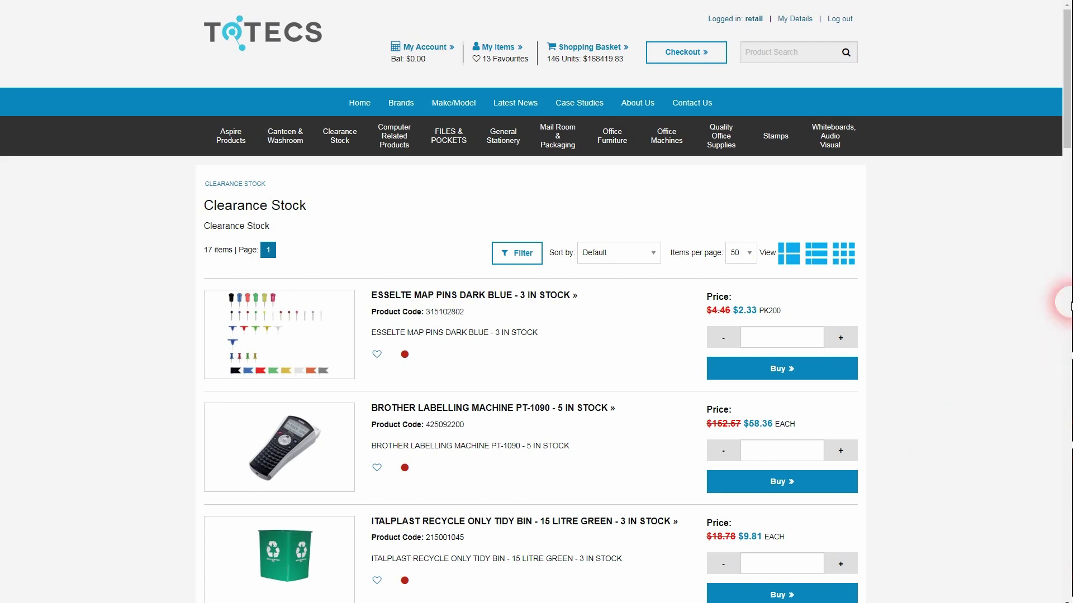
Try the compact list, four-column grid and image-list layouts on the Clearance Stock listing.
left_click(816, 253)
left_click(843, 253)
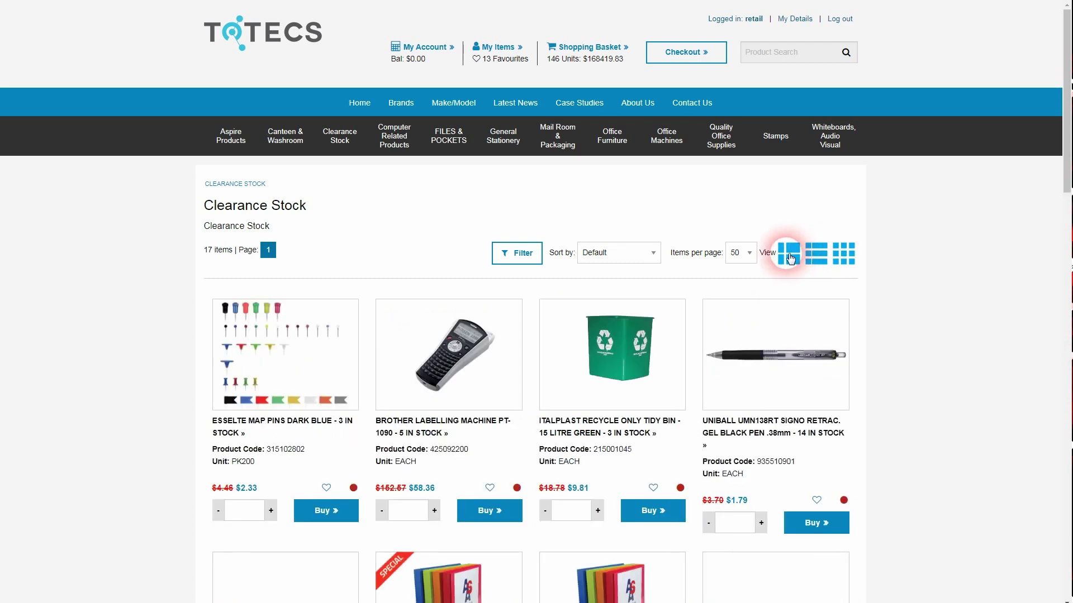
left_click(816, 260)
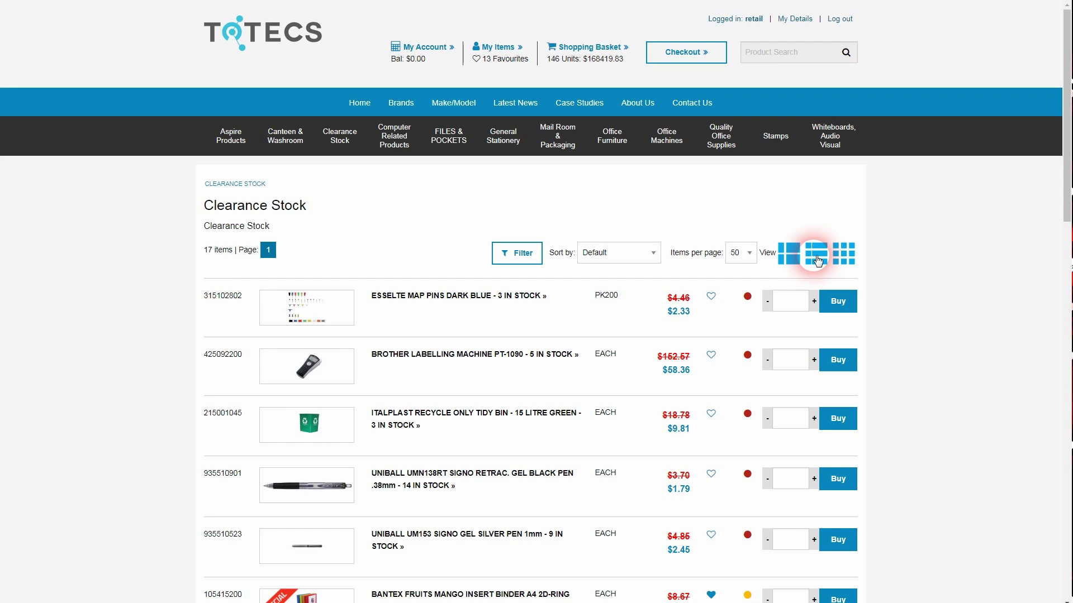
left_click(843, 253)
left_click(792, 257)
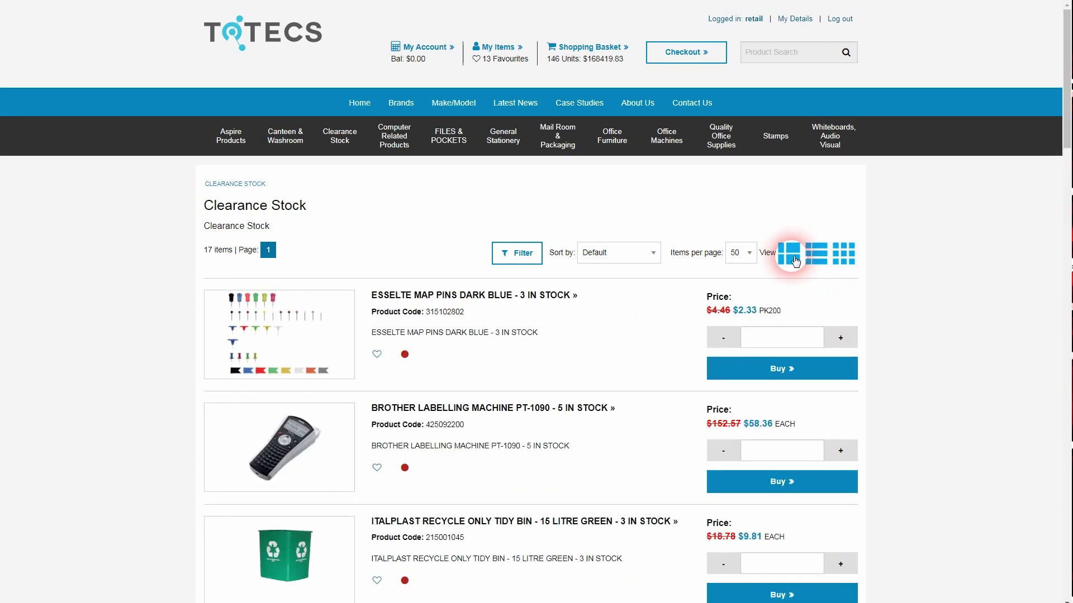
left_click(814, 260)
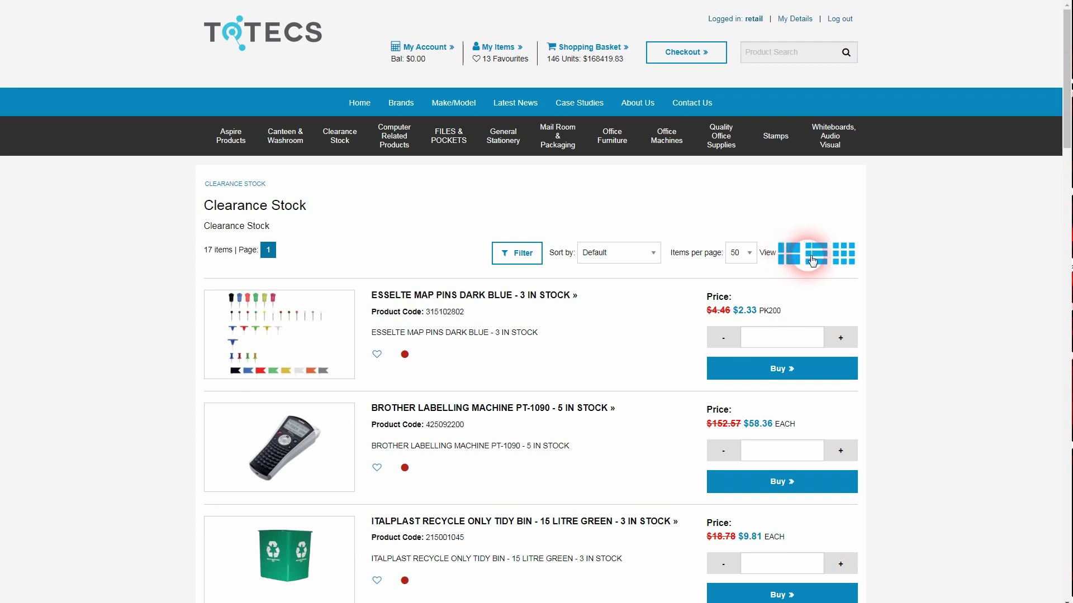
left_click(846, 260)
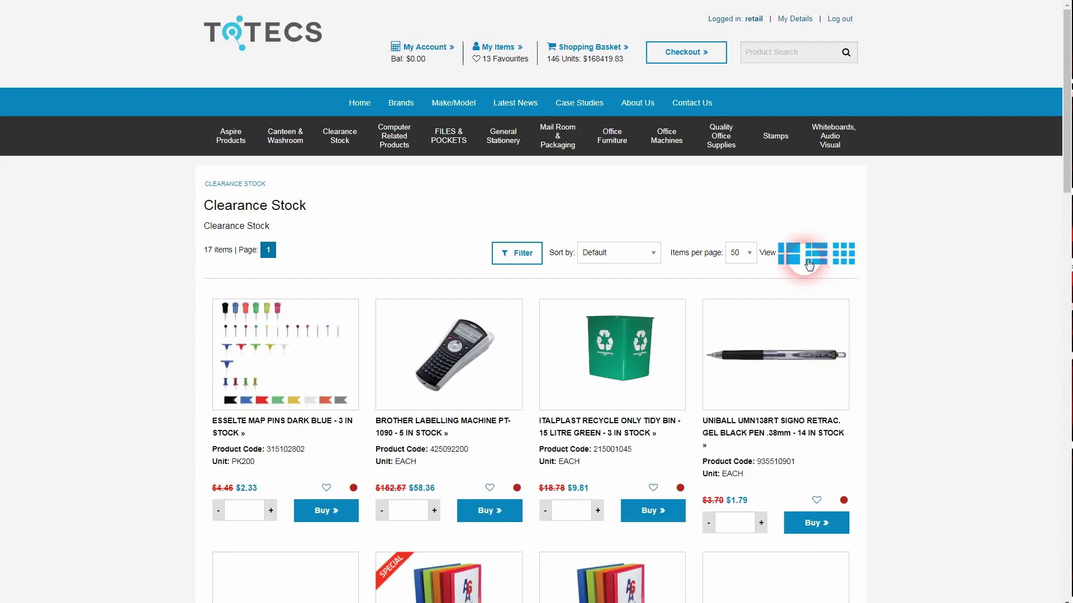
Leave the clearance listing as a compact table and open the My Items Favourites list.
left_click(826, 260)
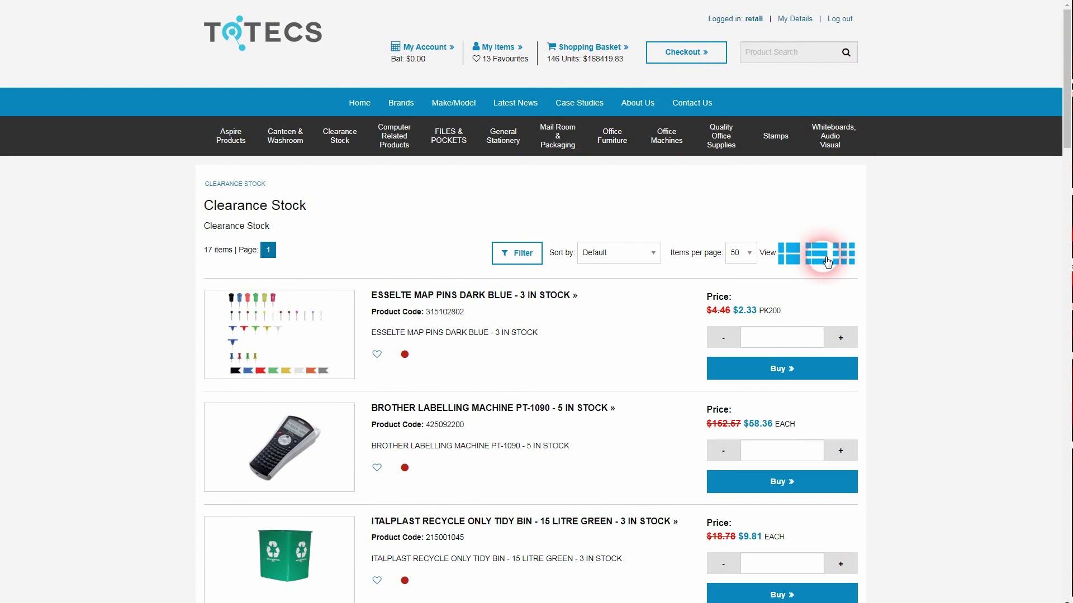
left_click(827, 261)
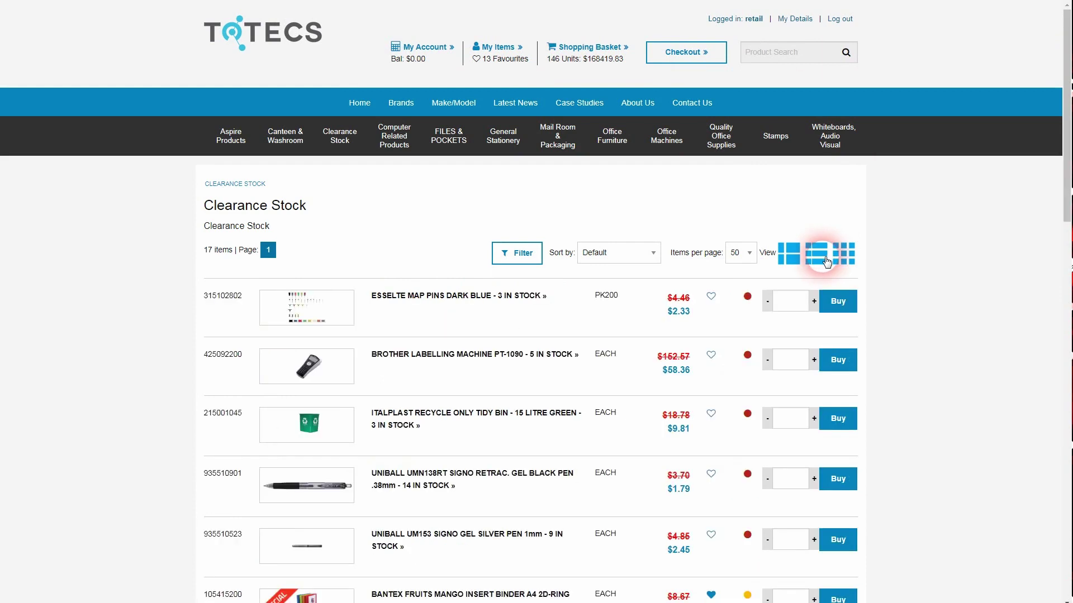
left_click(575, 47)
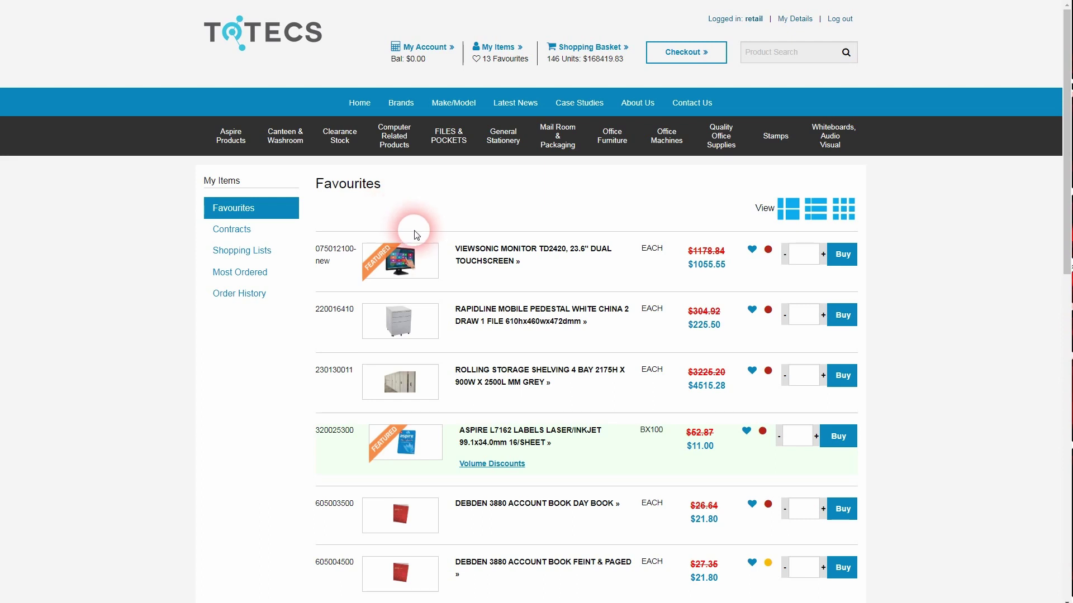
Show Clearance Stock as large detailed tiles and add one item, bringing the basket to 147 units.
left_click(340, 136)
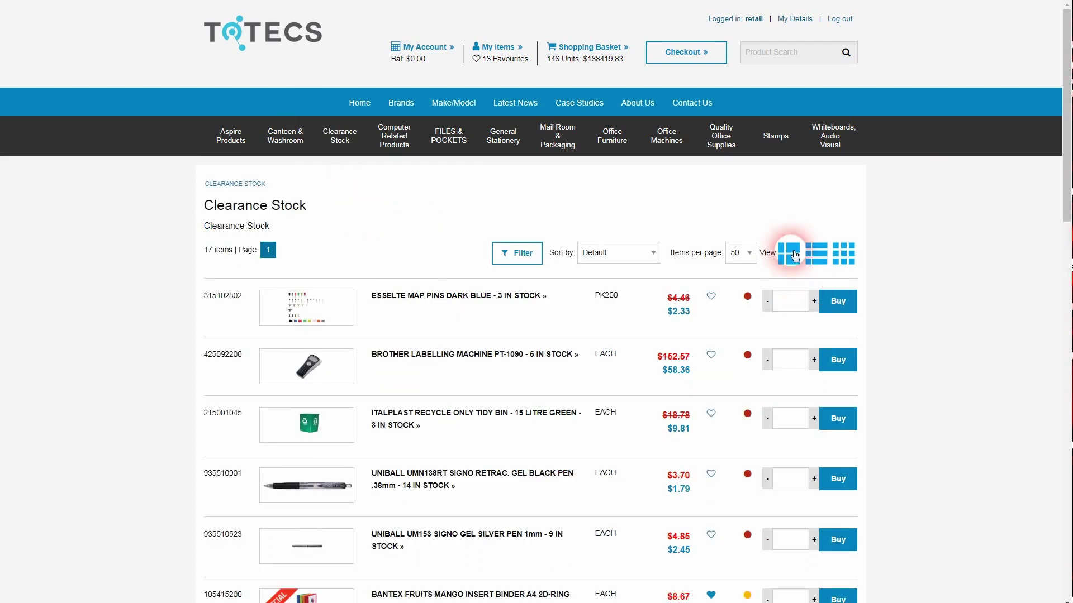
left_click(794, 256)
left_click(840, 337)
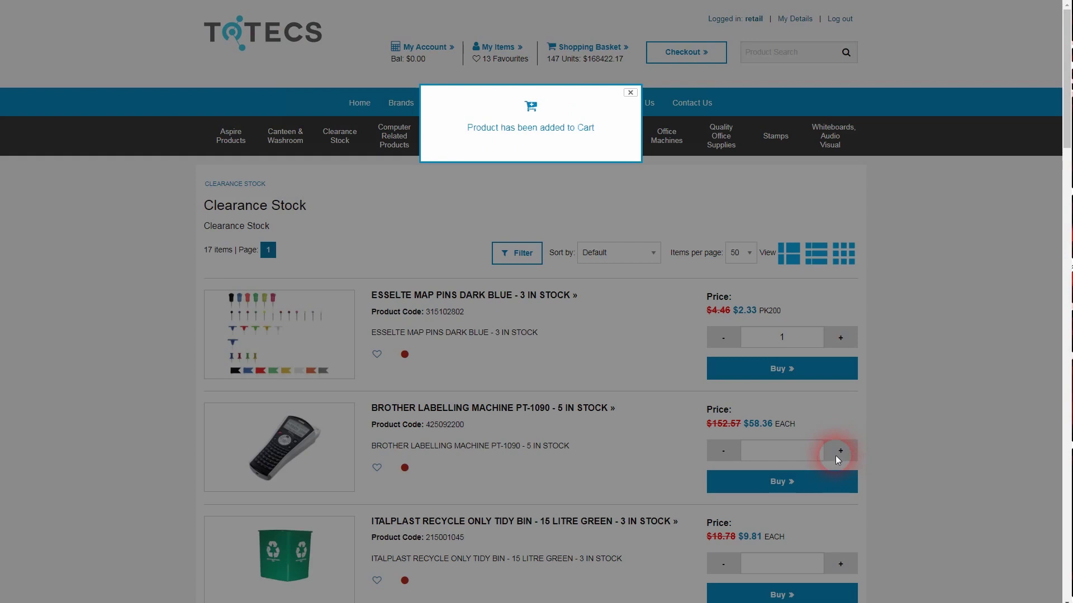
left_click(835, 455)
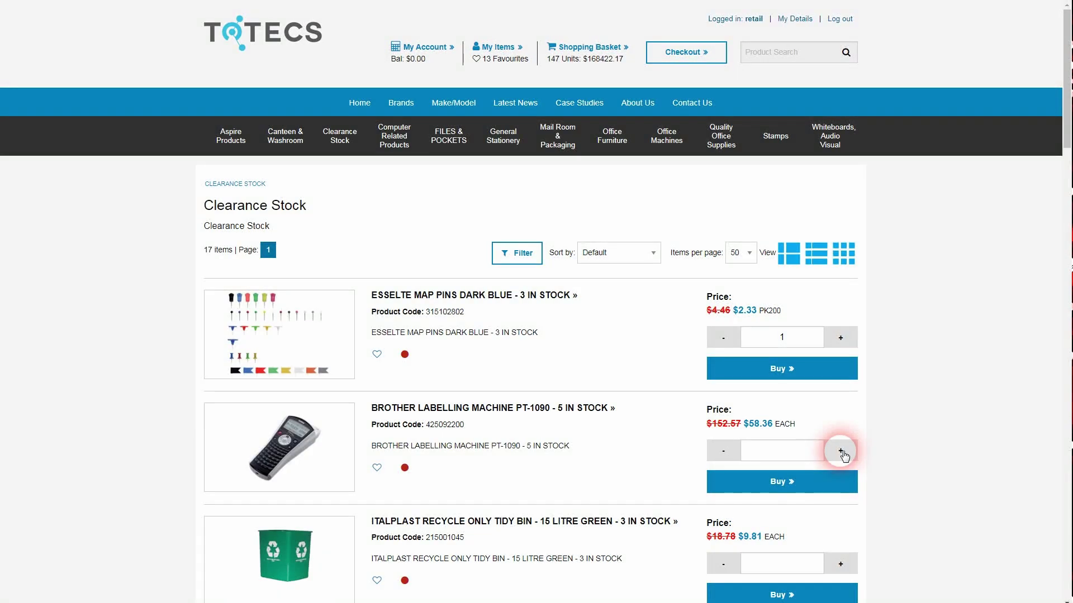
scroll(816, 338, "down", 8)
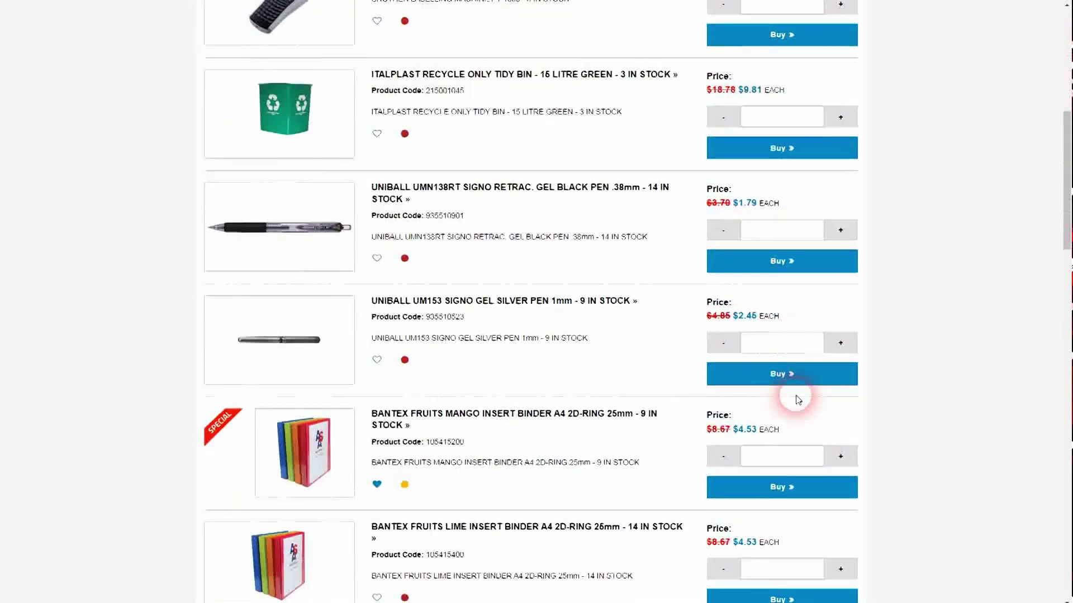
scroll(798, 399, "up", 1)
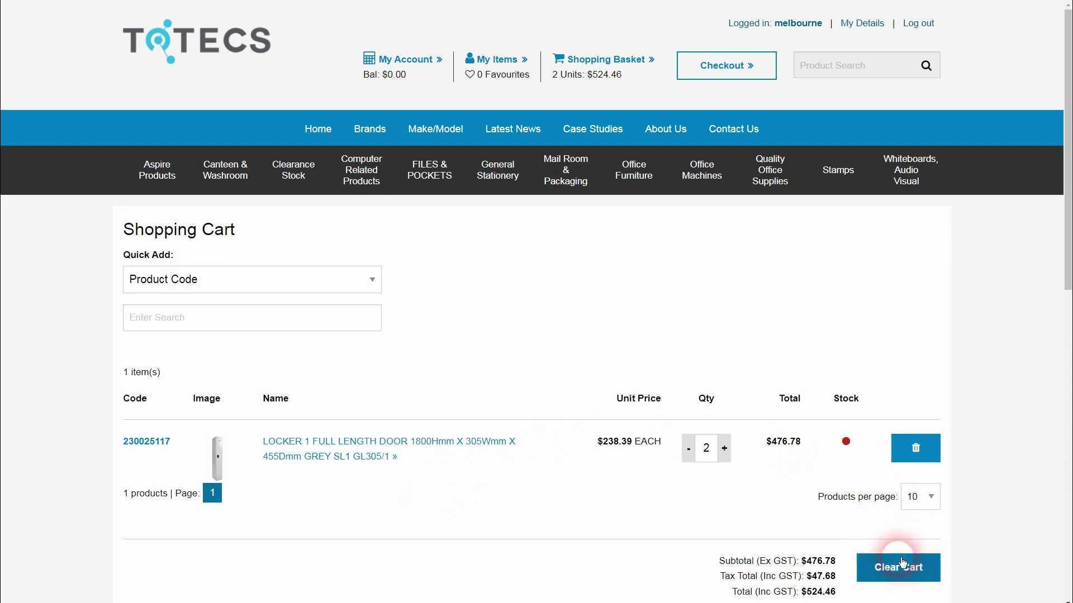
Check out the locker order with Home as the delivery address, accept the terms and submit it.
scroll(838, 520, "down", 3)
left_click(804, 532)
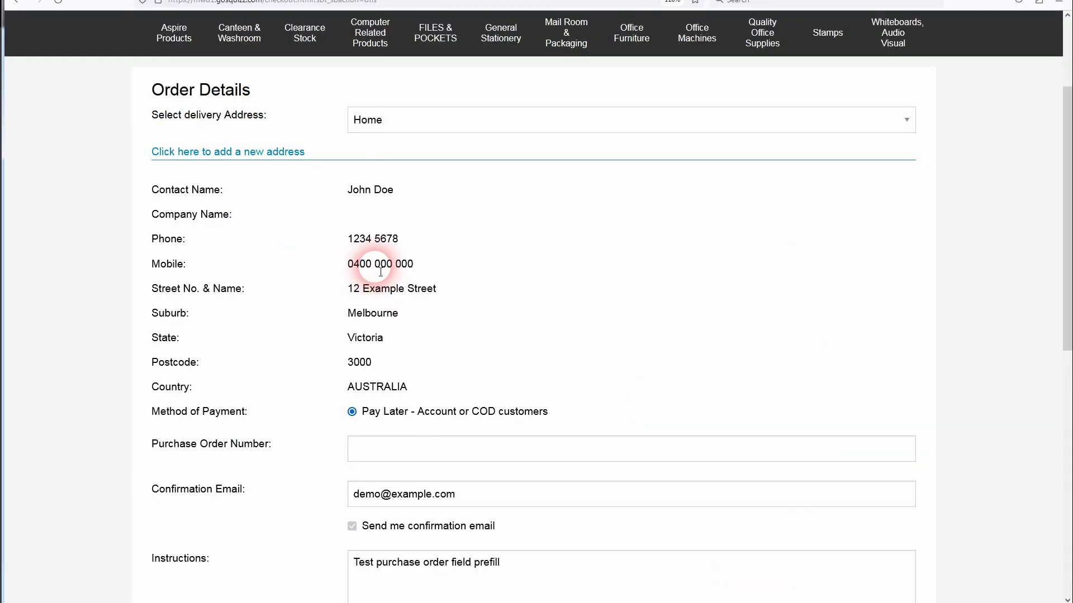
left_click(408, 119)
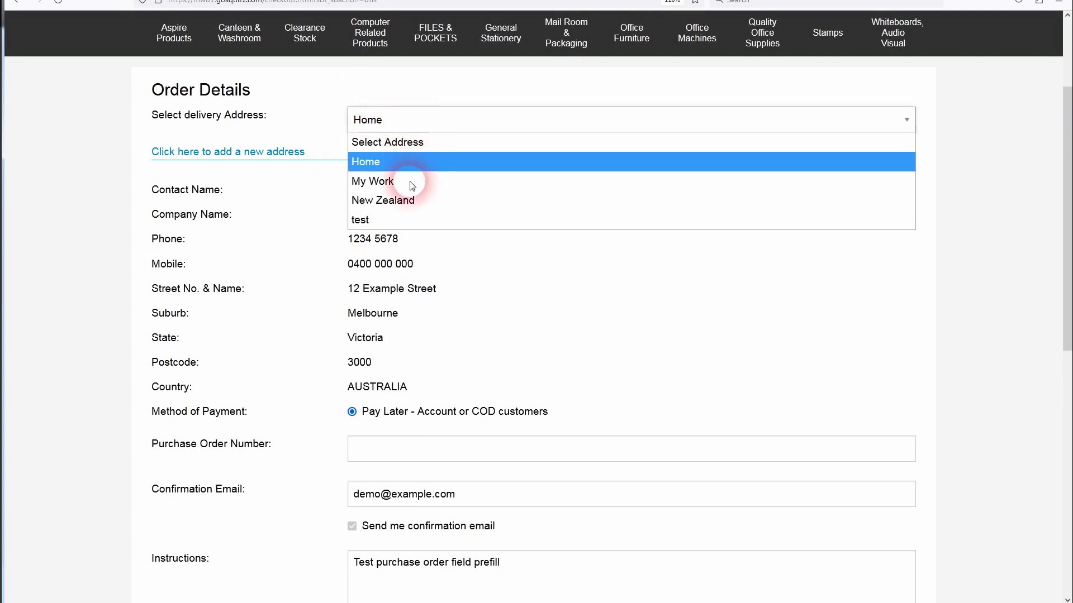
left_click(380, 499)
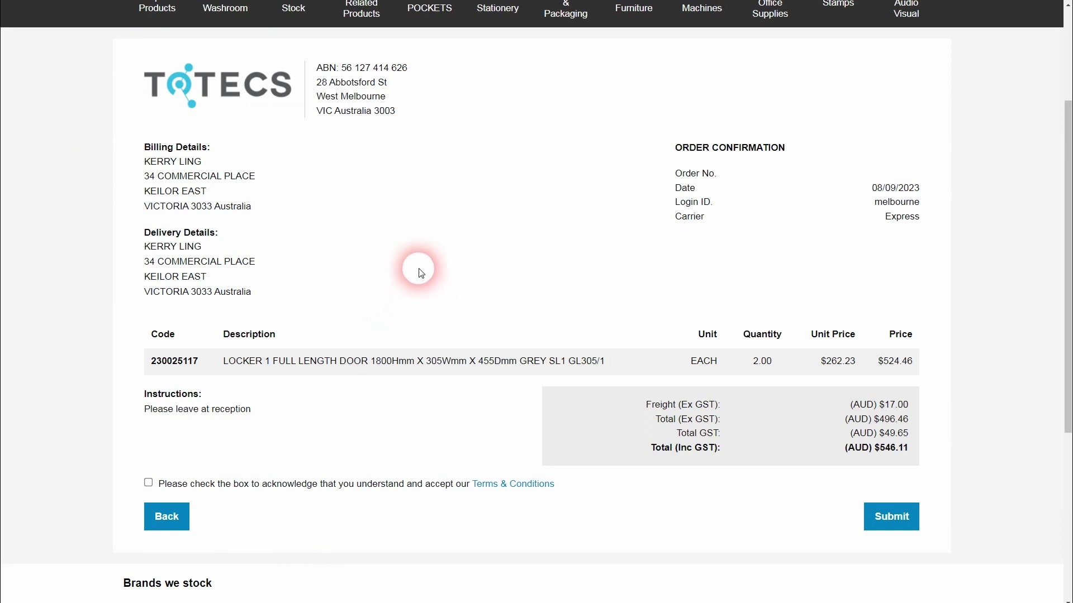
left_click(148, 482)
left_click(891, 521)
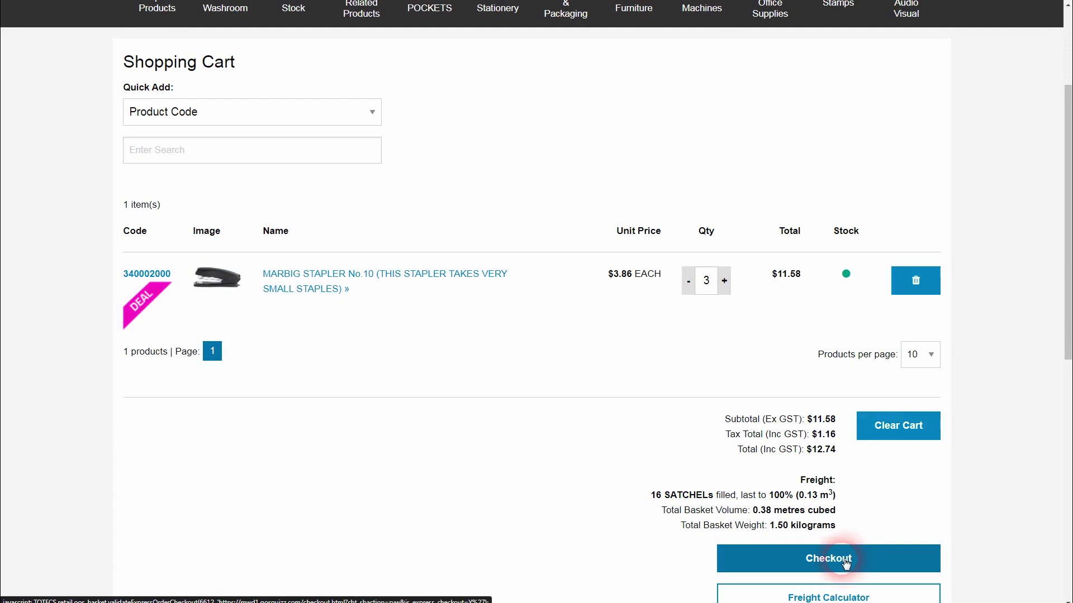
Check out the stapler cart and scroll down the order details.
left_click(845, 561)
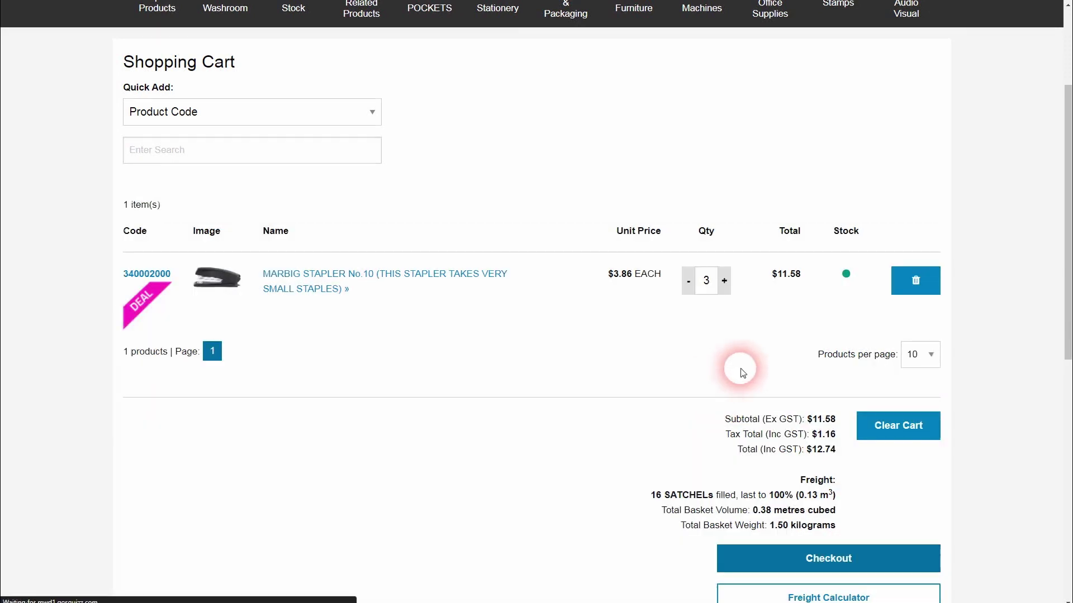
scroll(709, 530, "down", 3)
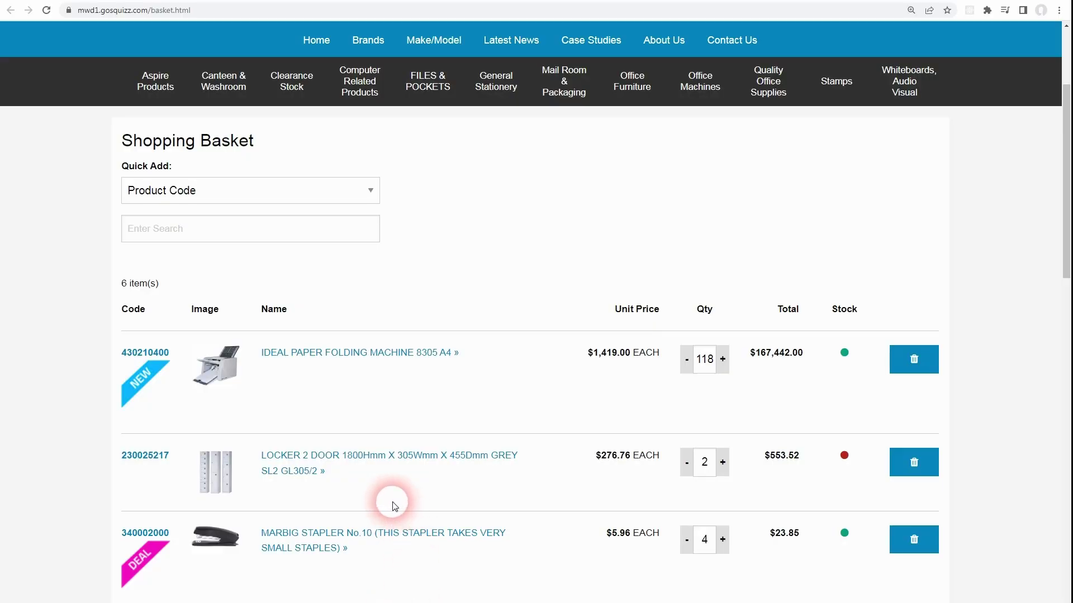
Buy more of the IDEAL Paper Folding Machine 8305 A4, bringing the basket to 118 units.
left_click(145, 352)
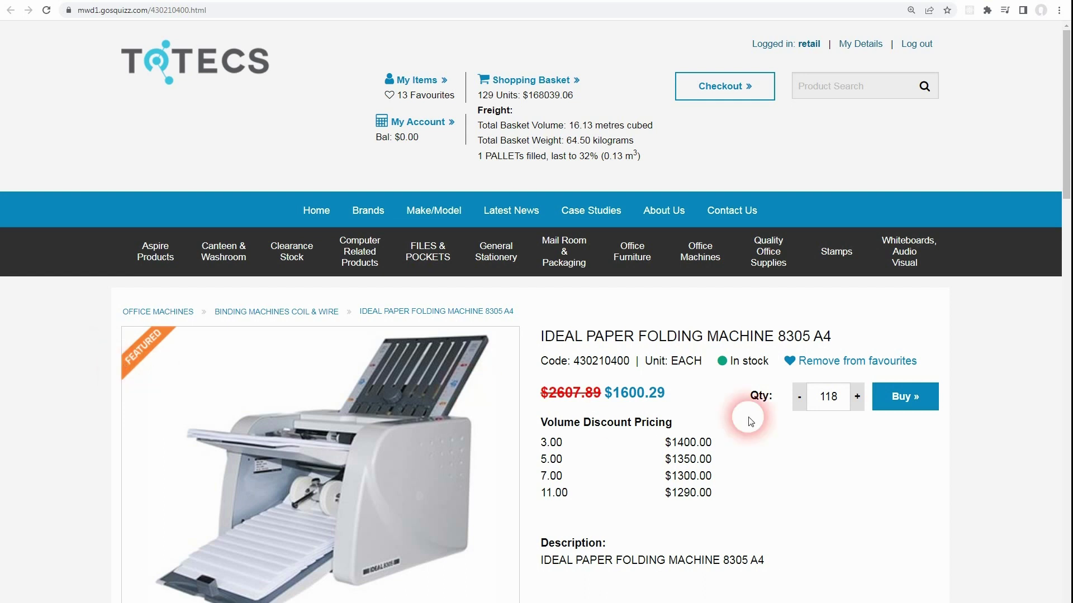
left_click(893, 396)
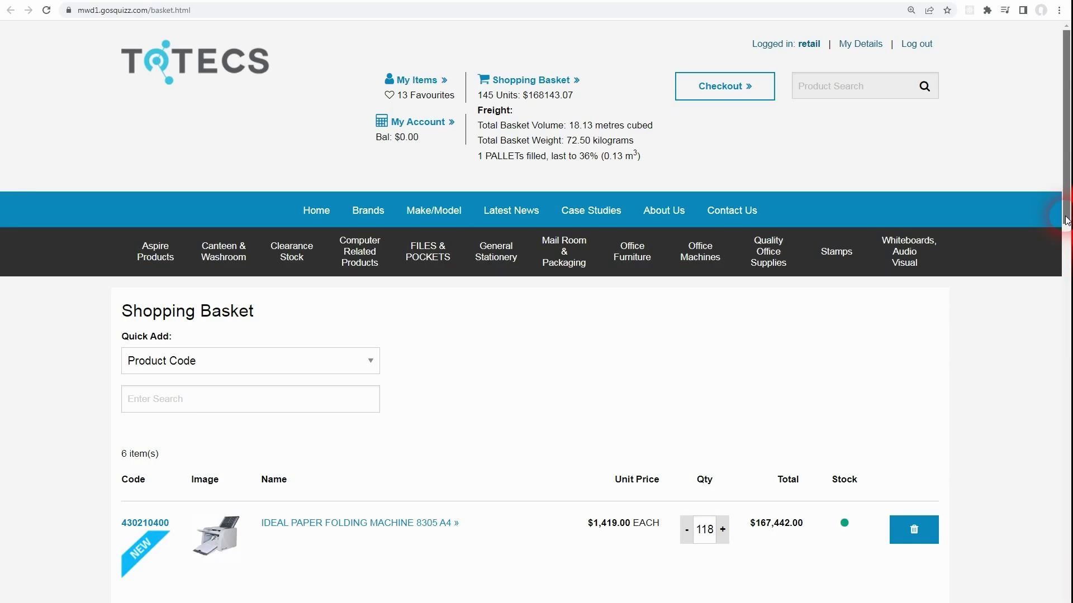
left_click_drag(1066, 212, 1060, 322)
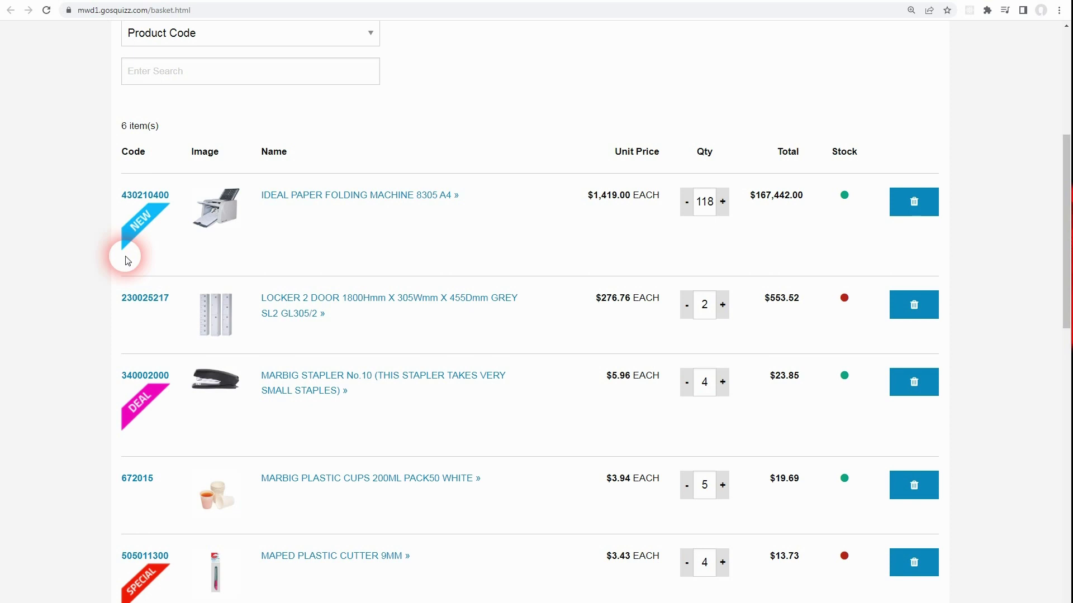
Go back to the home page and show the SPECIAL-flagged Featured products.
key("alt+Left")
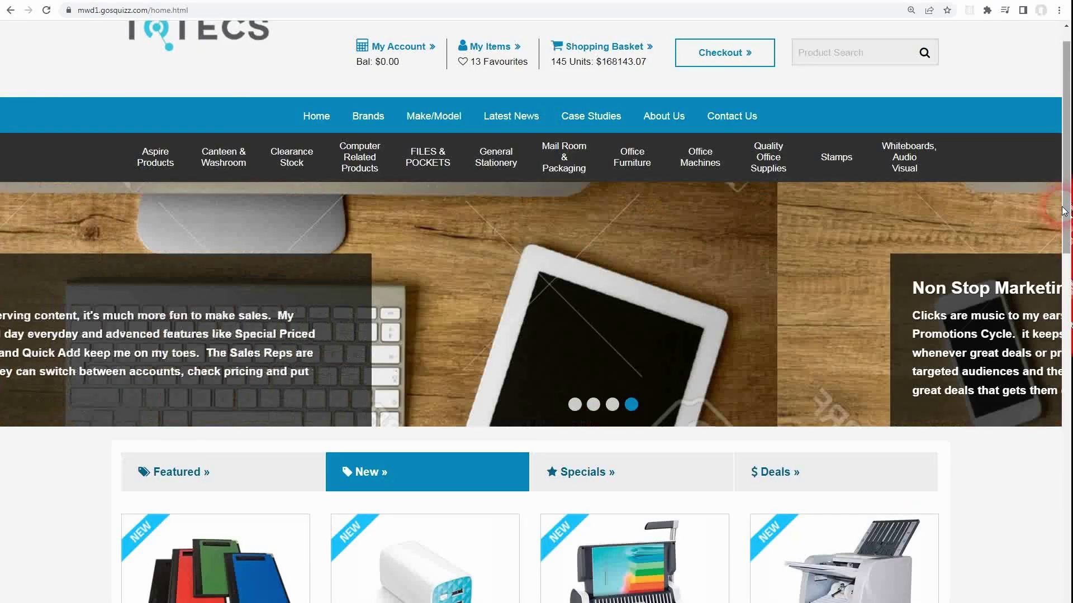
scroll(1065, 256, "down", 2)
scroll(1064, 256, "down", 2)
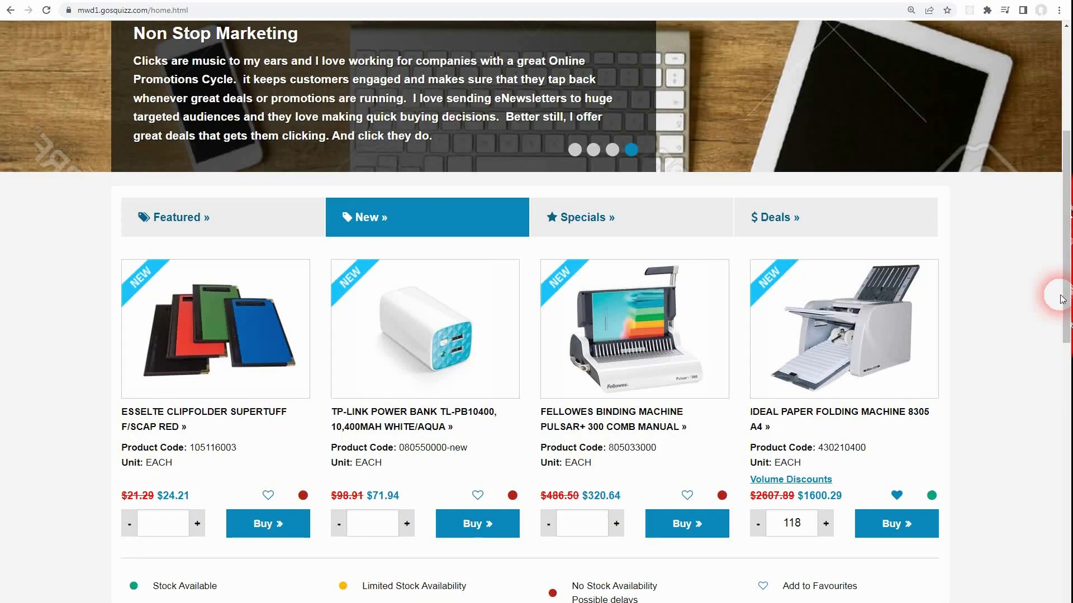
left_click(251, 216)
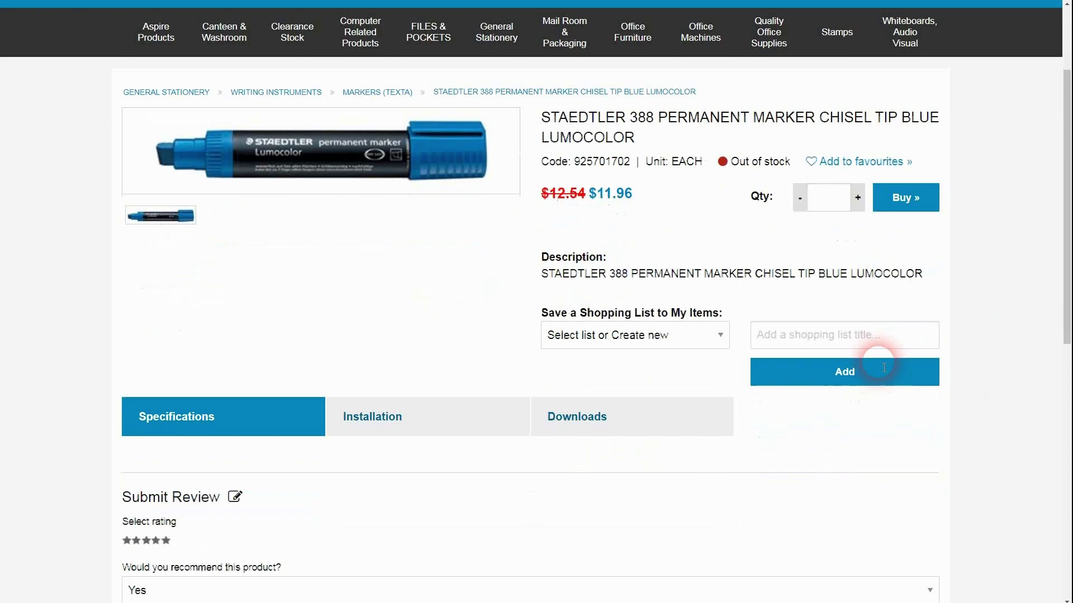
scroll(874, 359, "down", 6)
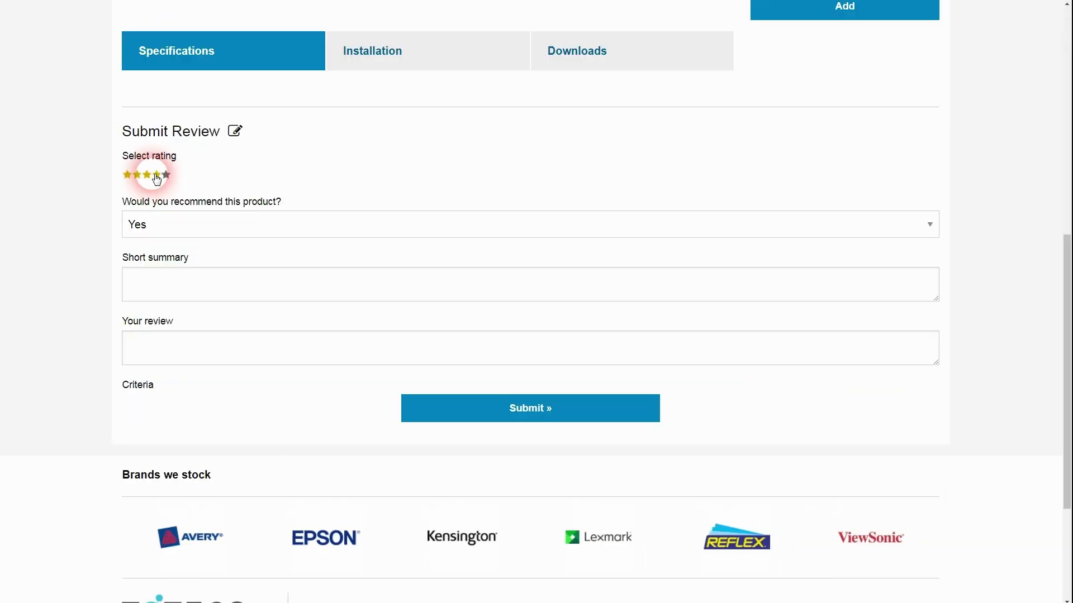
Select the review summary field, then list the products assigned to the Default Profile.
left_click(209, 295)
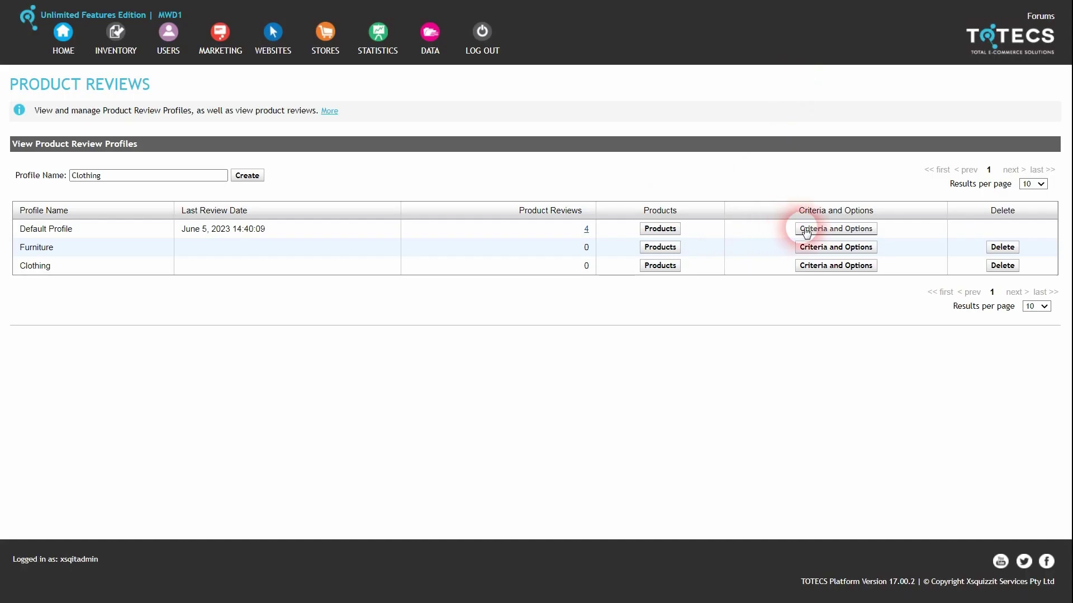
left_click(660, 228)
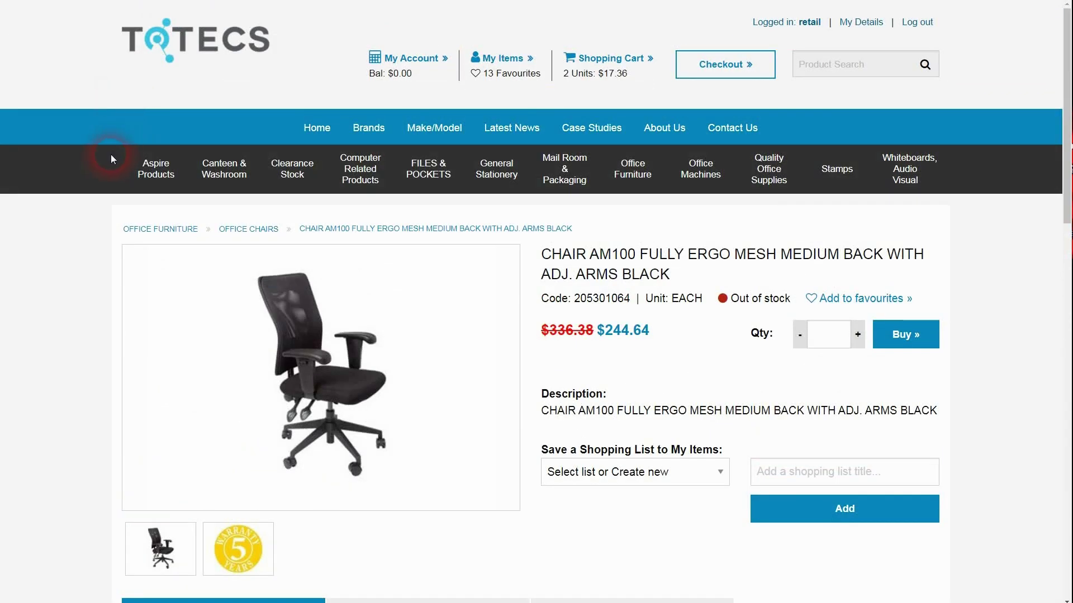
Rate the chair 4 stars overall, Ease Of Use 4 and Comfort 3, then view Furniture profile criteria.
scroll(110, 154, "down", 8)
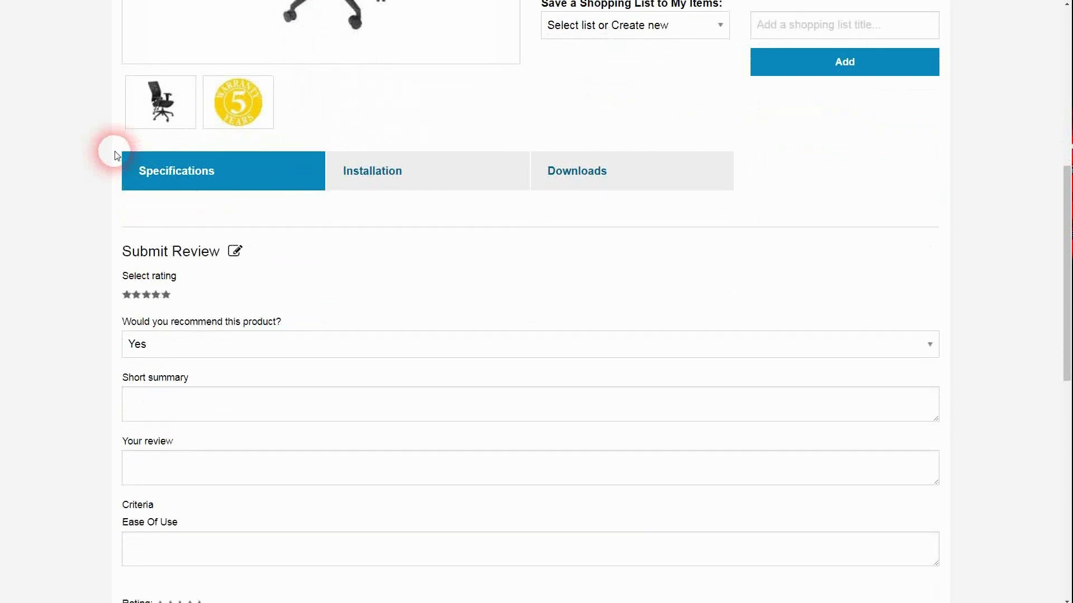
left_click(156, 295)
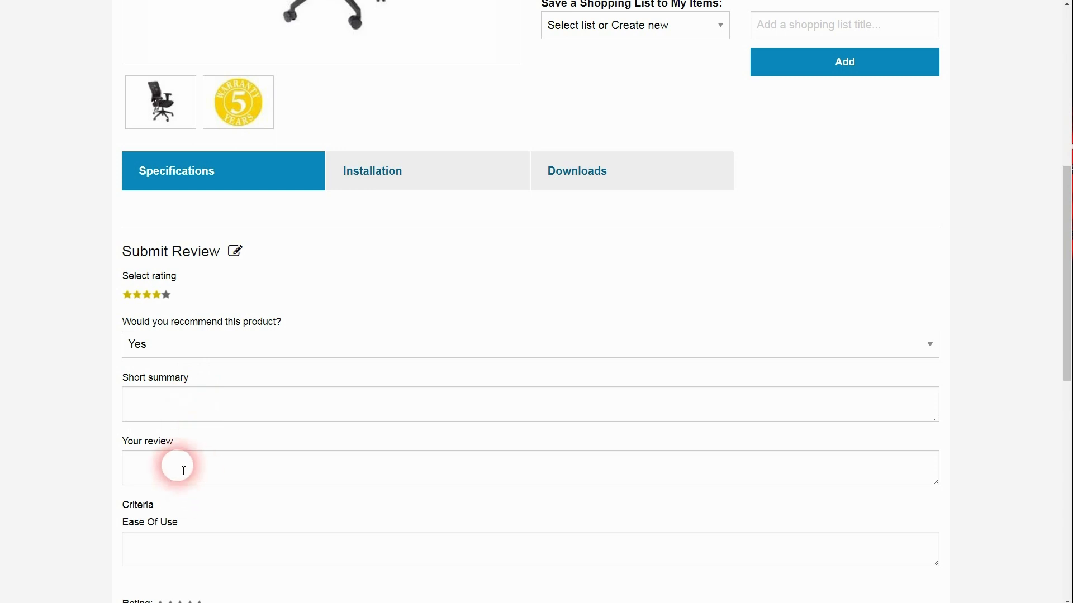
scroll(179, 467, "down", 5)
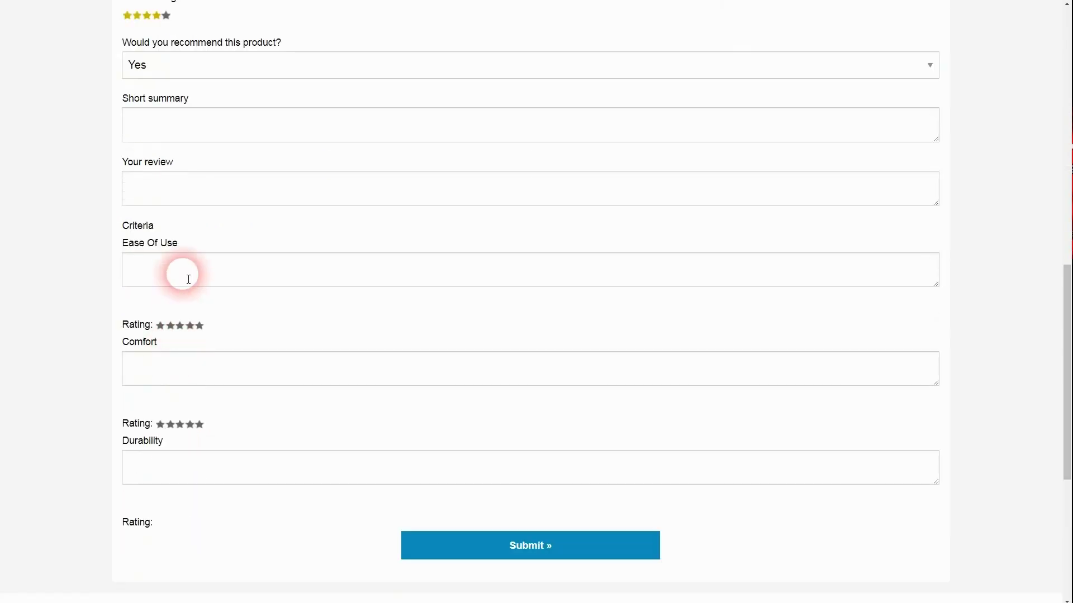
left_click(191, 327)
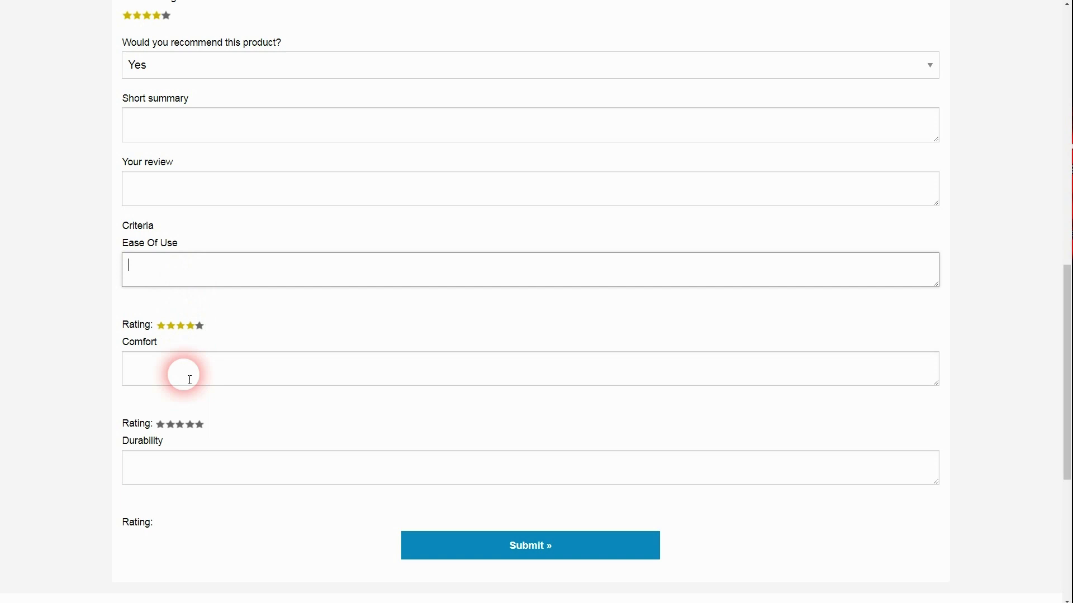
left_click(179, 425)
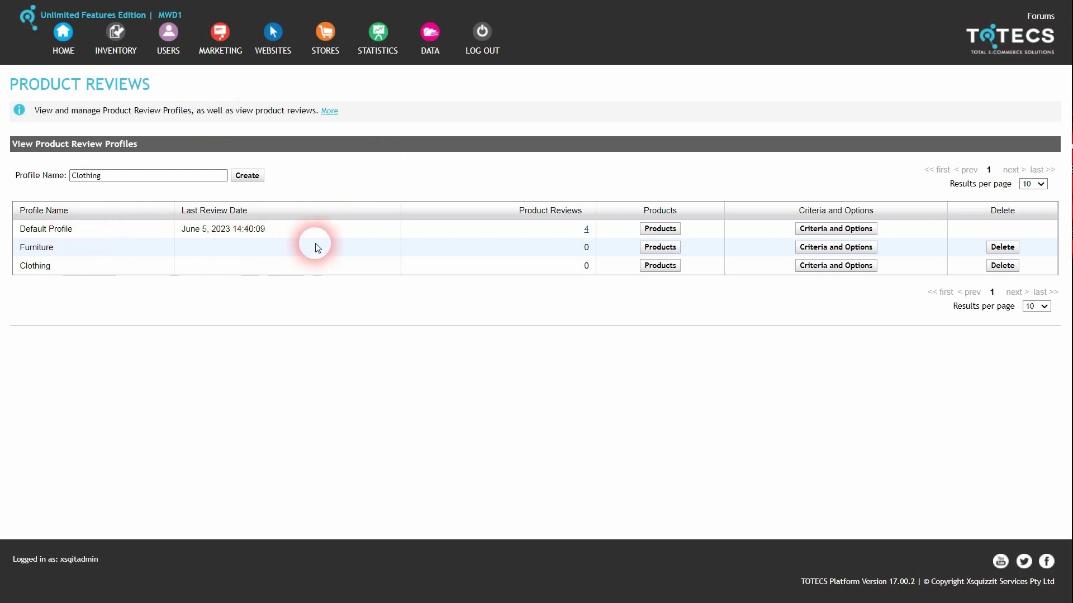
left_click(821, 249)
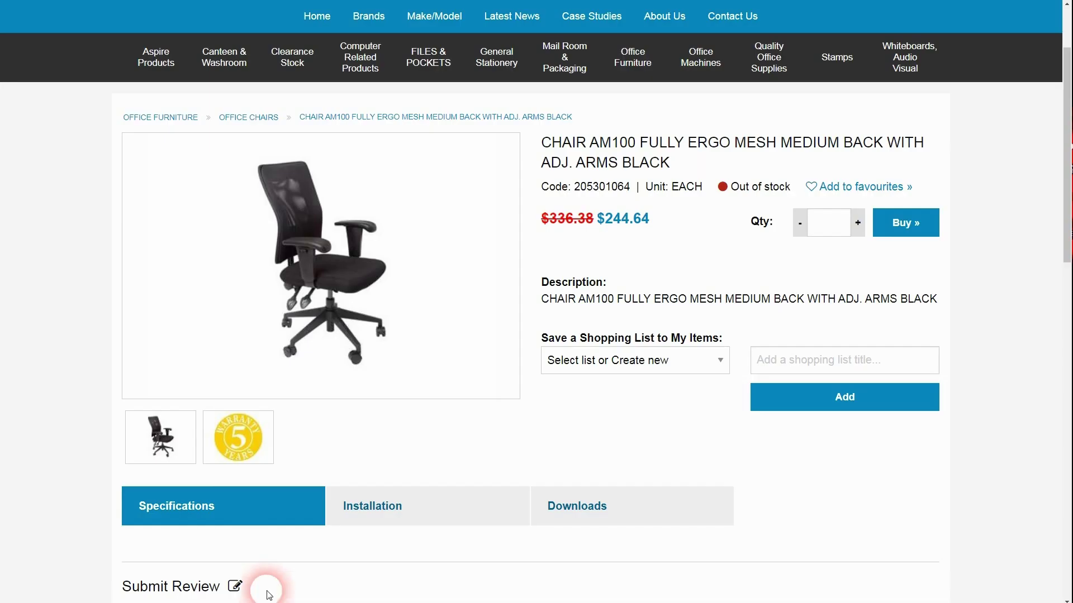
Submit the four-star review of the marker.
scroll(268, 584, "down", 5)
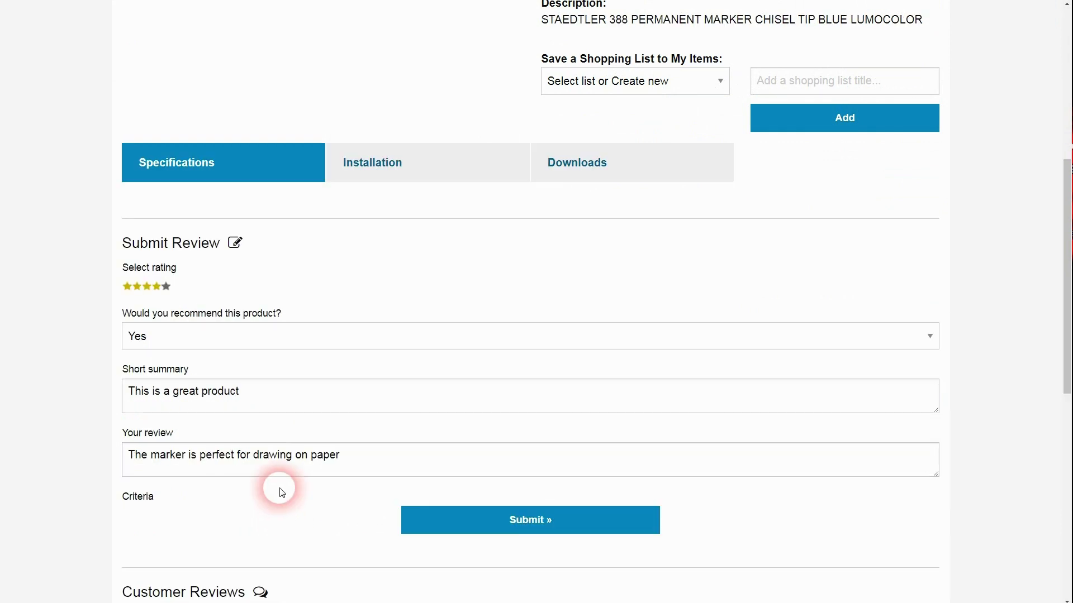
scroll(304, 474, "down", 1)
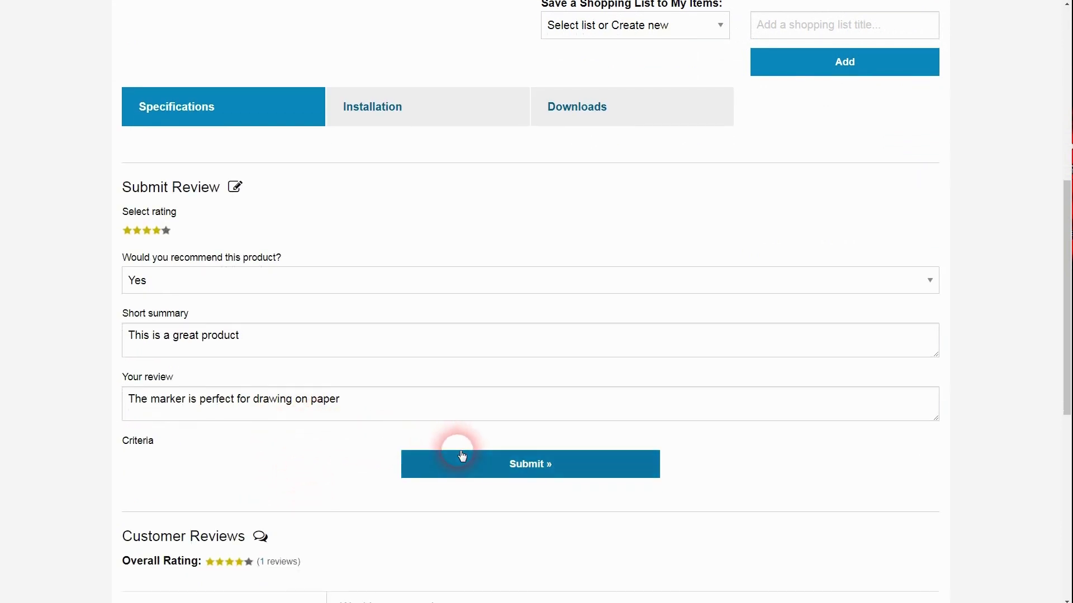
scroll(359, 441, "down", 2)
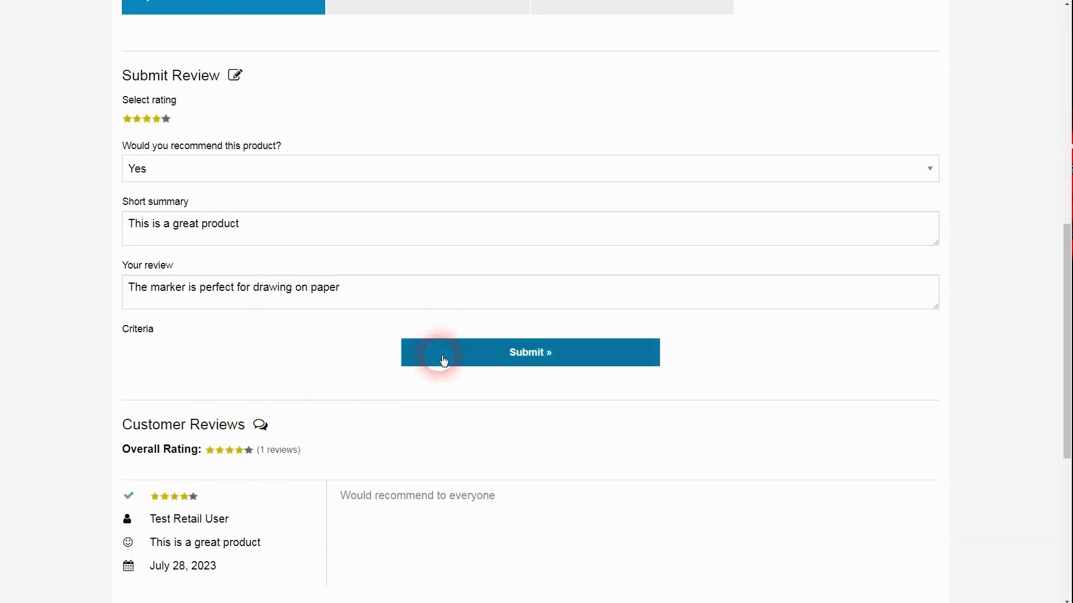
left_click(525, 357)
scroll(247, 455, "down", 2)
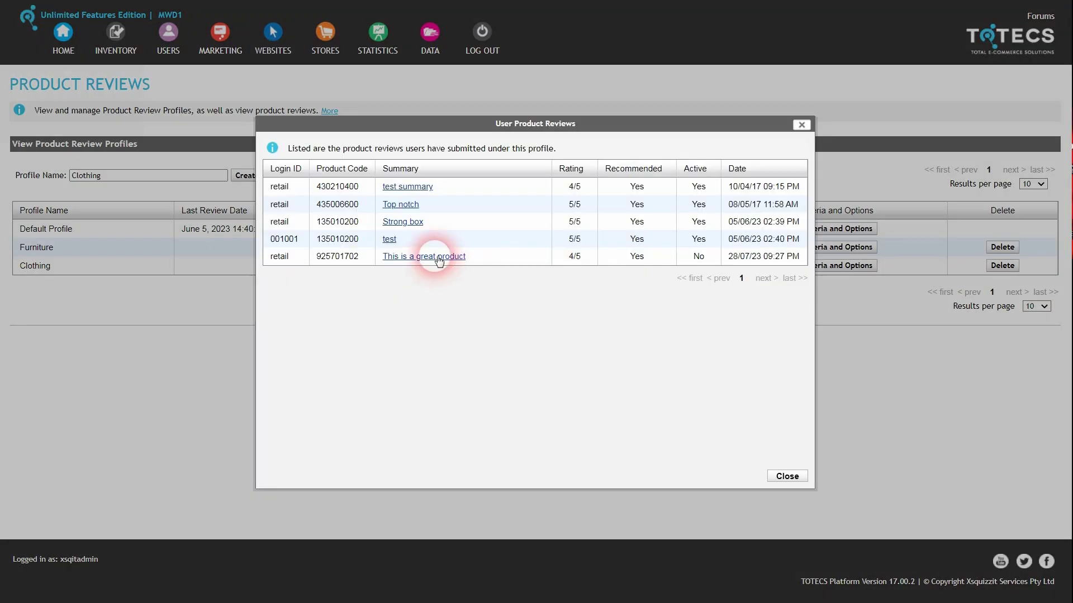
Set the new review's Active status to Yes and save, then back to No and save.
left_click(698, 256)
left_click(688, 259)
left_click(706, 278)
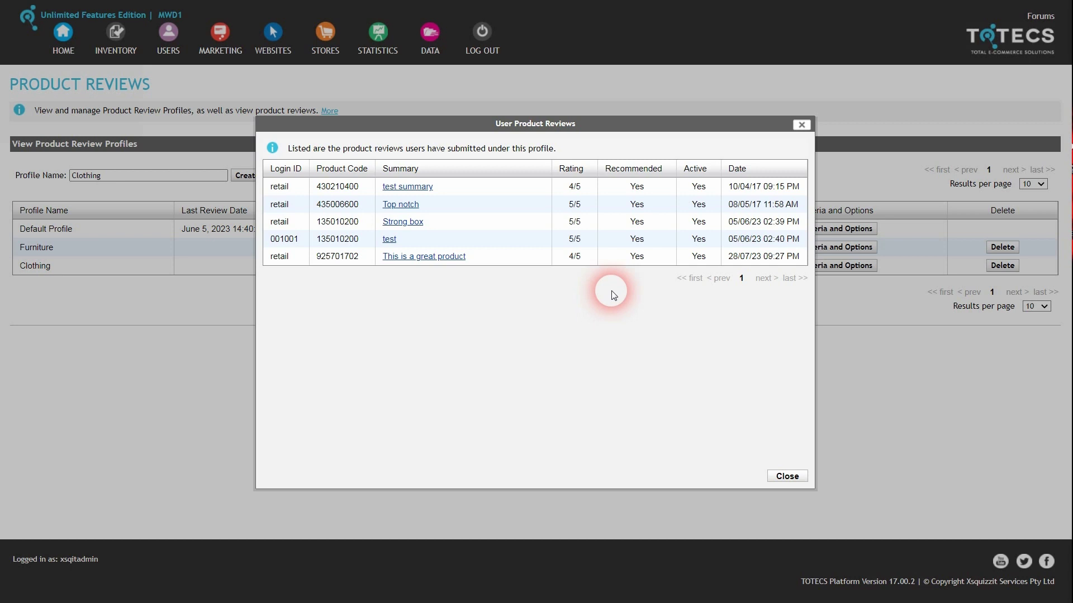
left_click(717, 256)
left_click(722, 261)
left_click(706, 278)
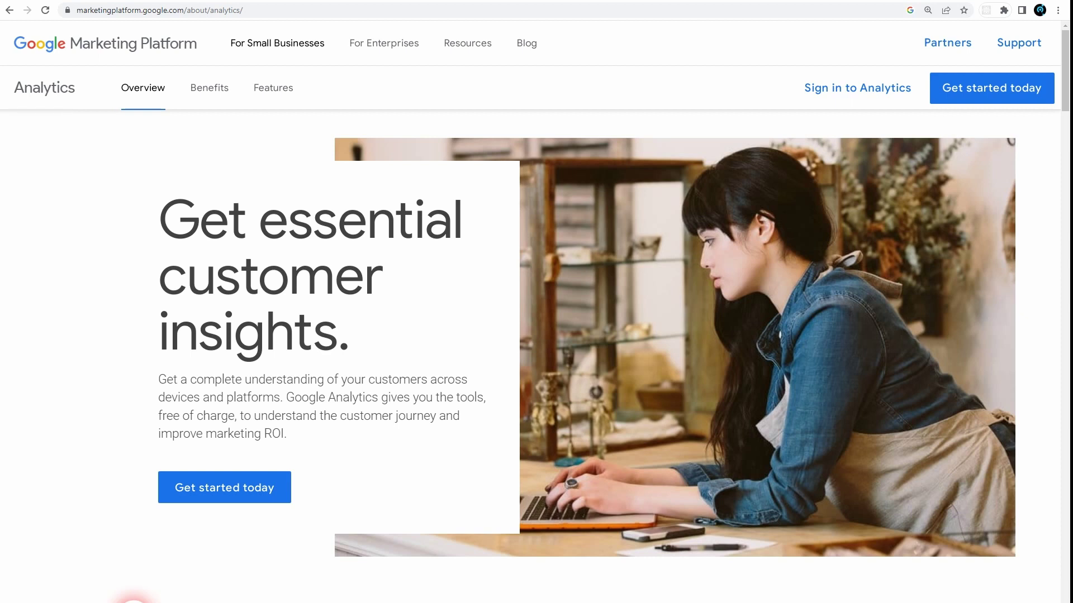
Place the locker-and-stapler order, then view GA4 Total revenue and Ecommerce purchases by item name.
left_click(721, 84)
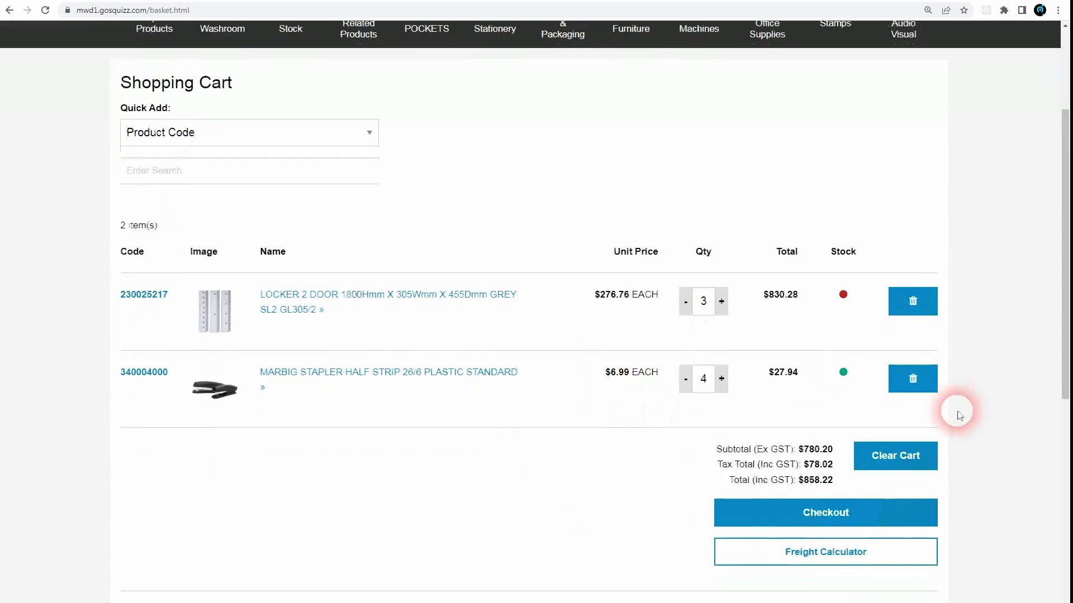
left_click(816, 512)
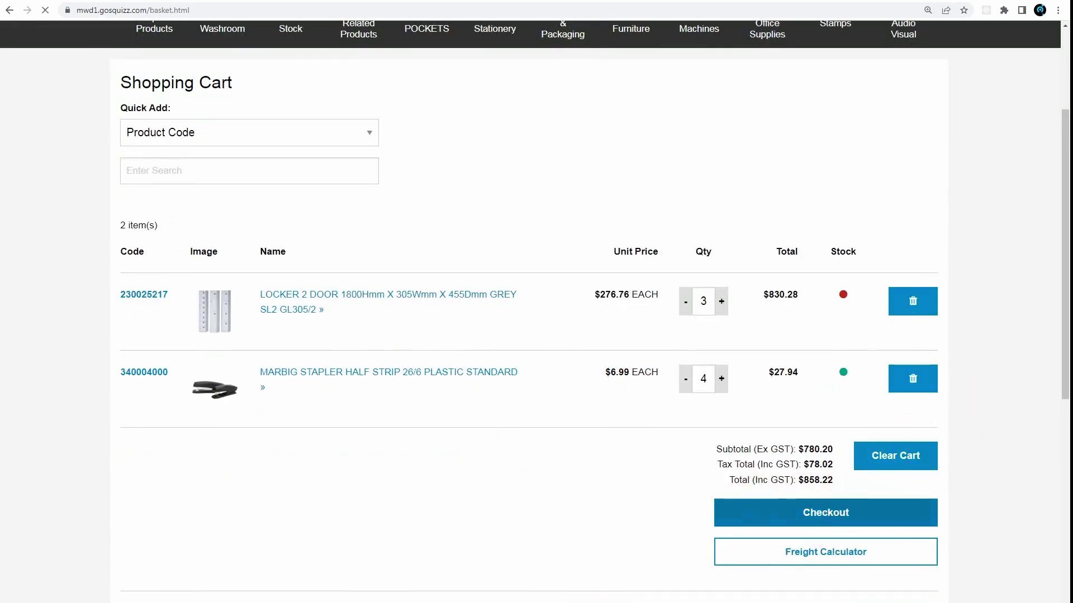
left_click(905, 542)
left_click(146, 529)
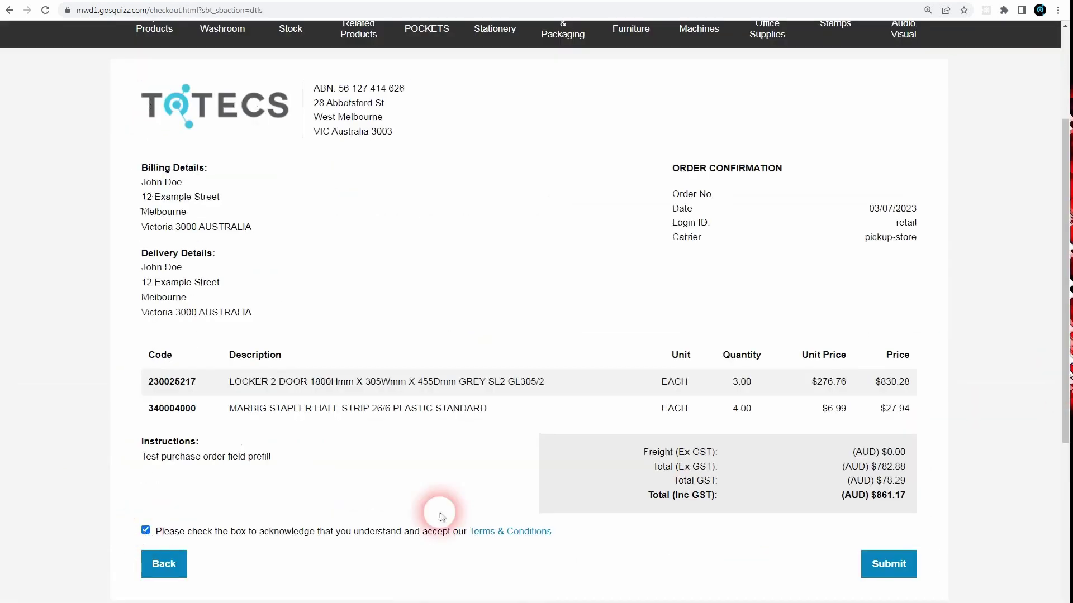
left_click(896, 564)
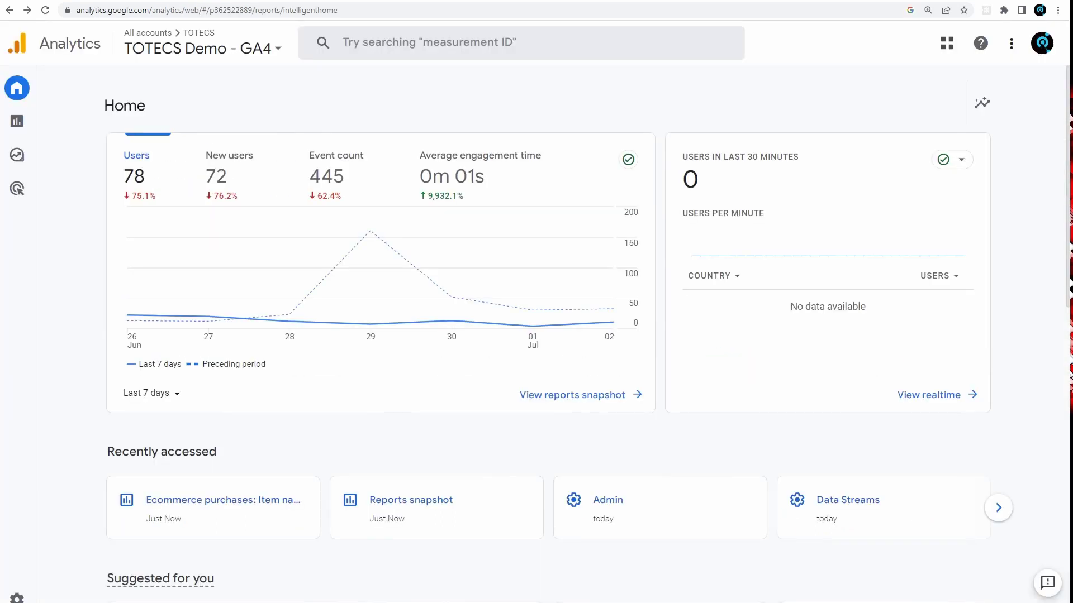
left_click(617, 223)
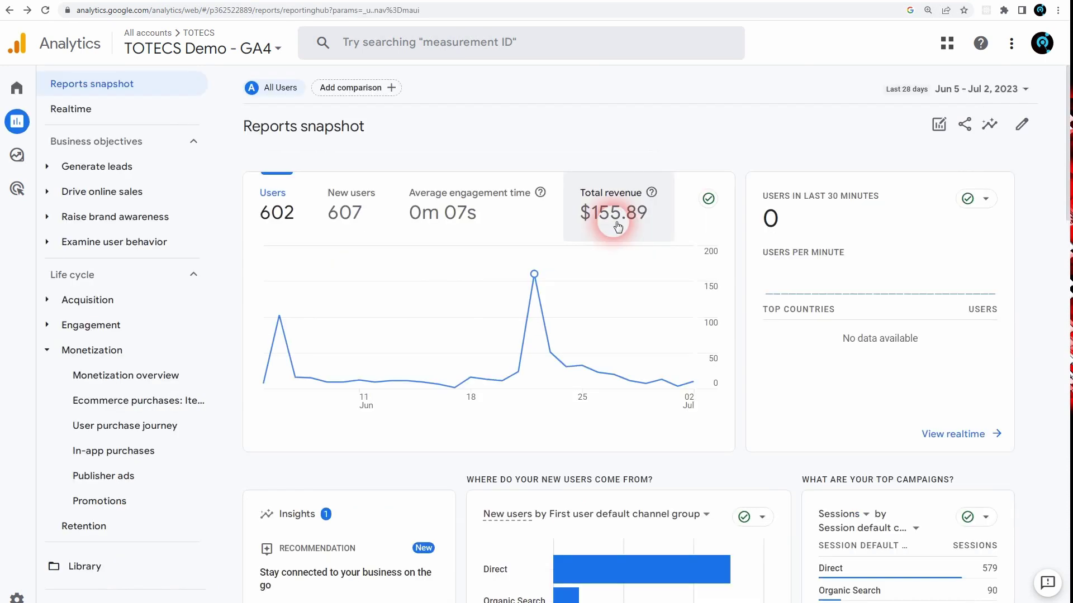
left_click(564, 280)
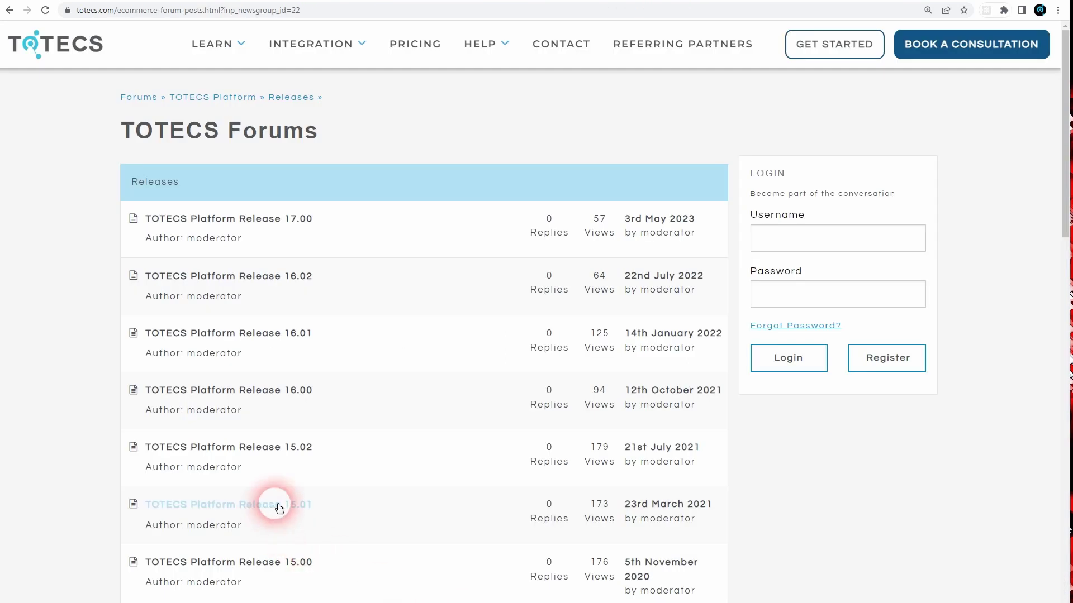
Open the TOTECS Platform Release 15.01 thread and scroll to its feature list.
left_click(279, 509)
scroll(764, 333, "down", 4)
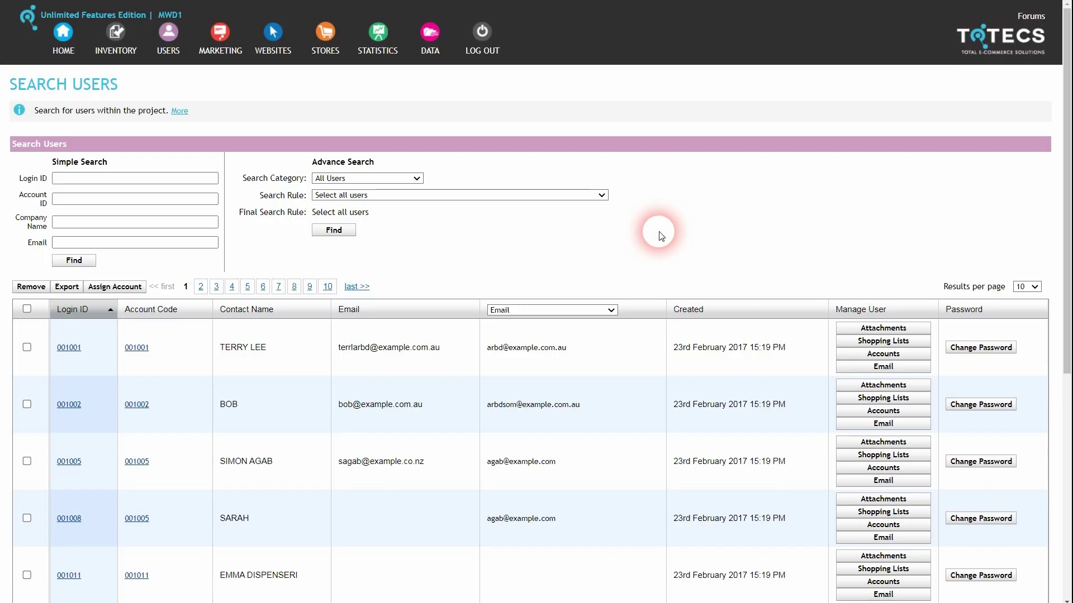
Switch the extra user-list column through ABN, Email and Company Name, ending on Customer Account Is Active.
left_click(577, 311)
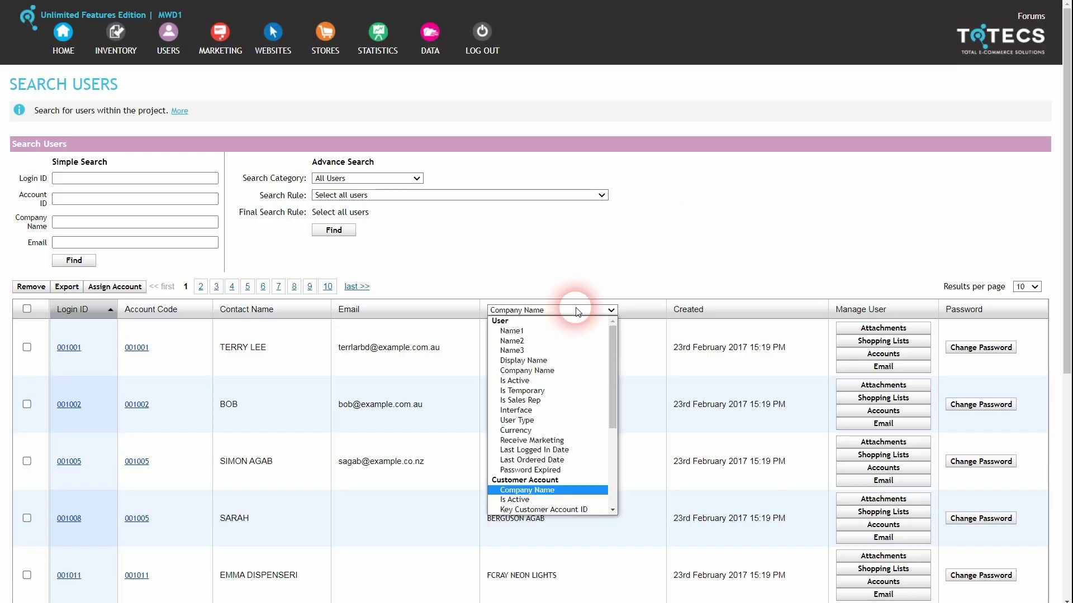
scroll(543, 371, "down", 3)
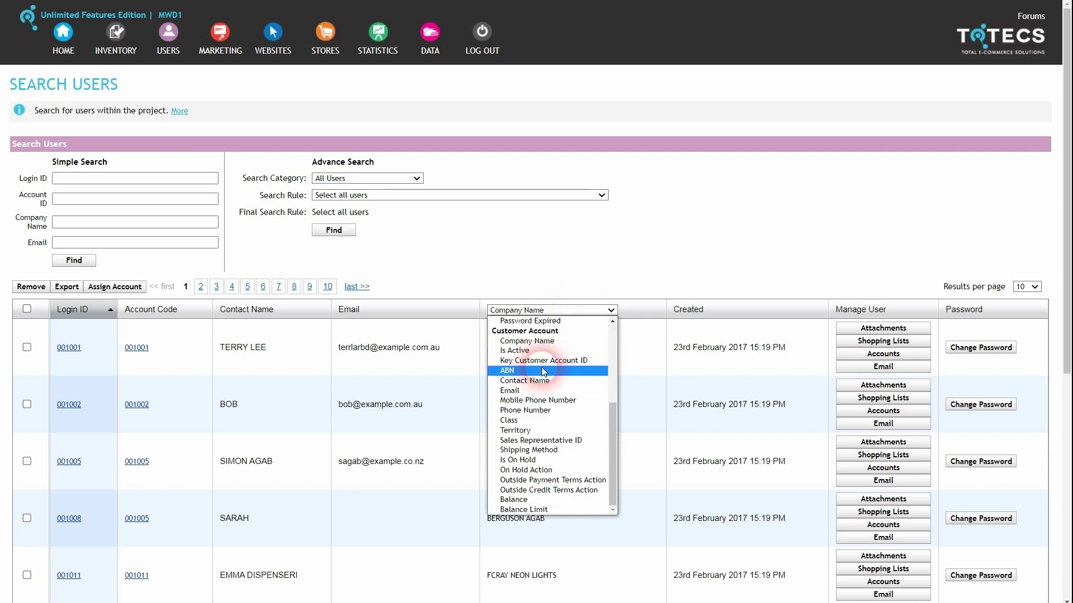
left_click(544, 371)
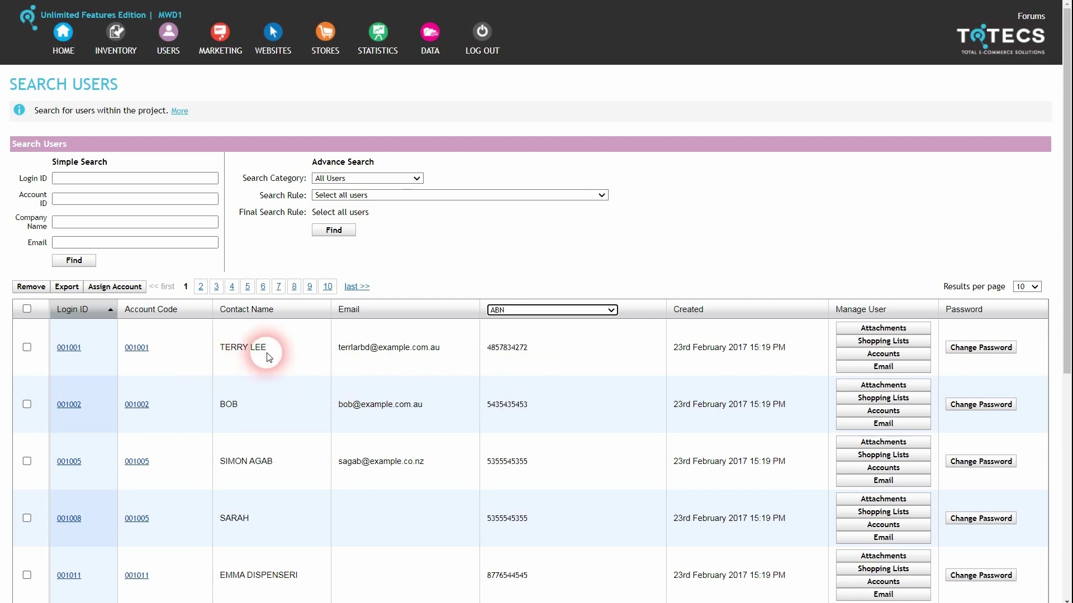
left_click(540, 310)
scroll(612, 391, "down", 5)
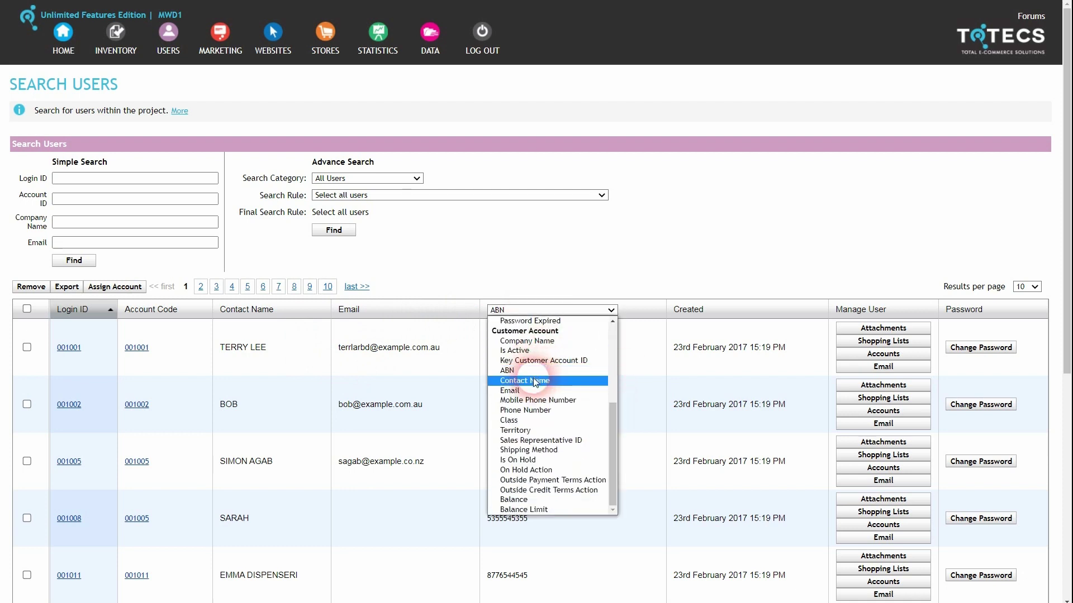
left_click(510, 390)
left_click(541, 350)
left_click(541, 310)
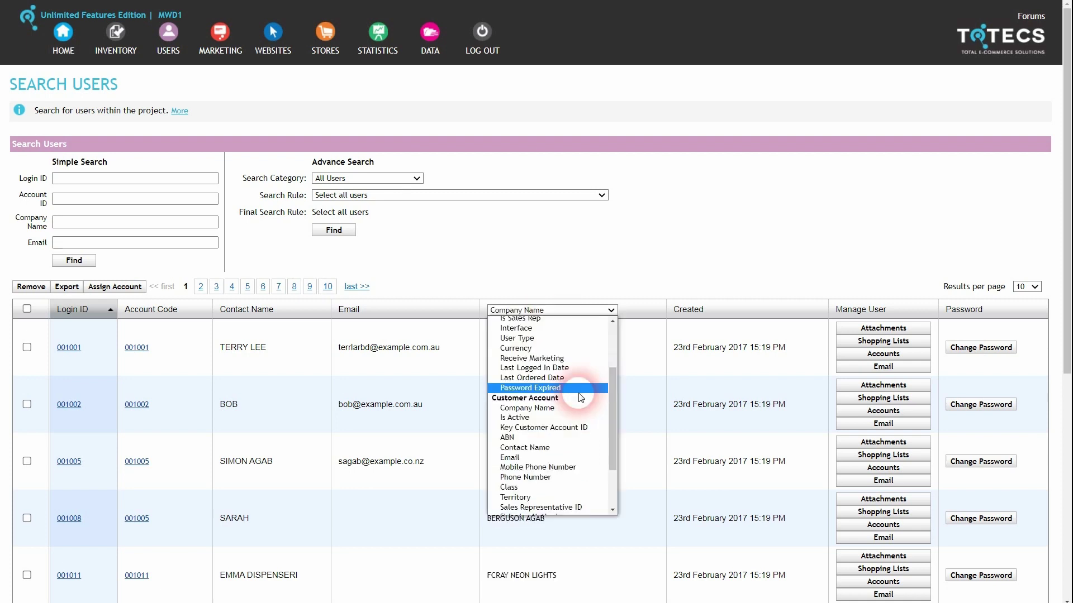
left_click(527, 418)
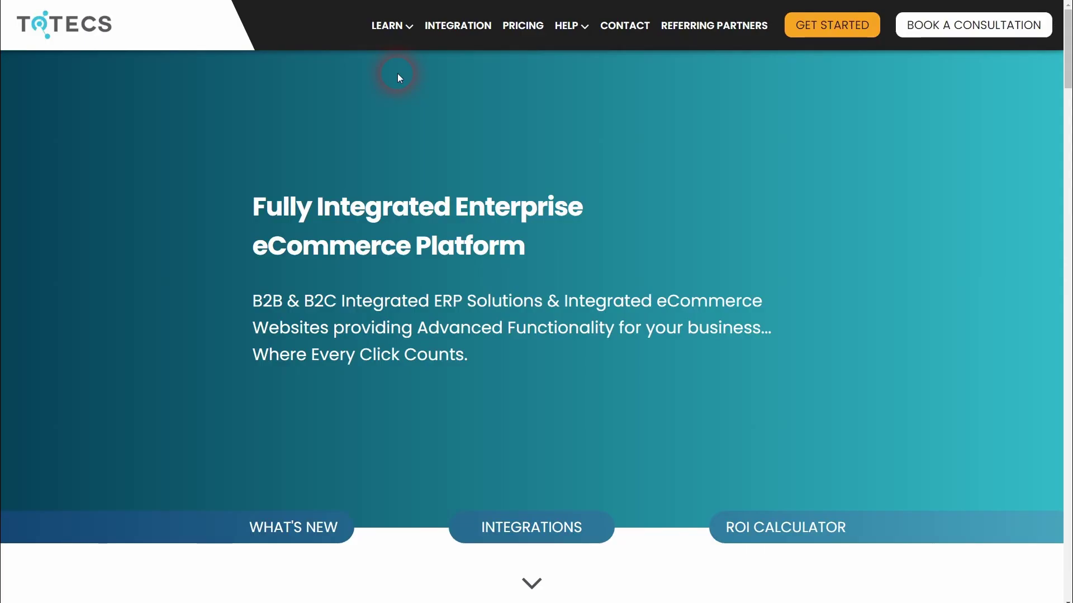
Open the 'TOTECS Platform Release 17.00' notes from the Releases forum under Help > Forums.
left_click(576, 25)
left_click(364, 98)
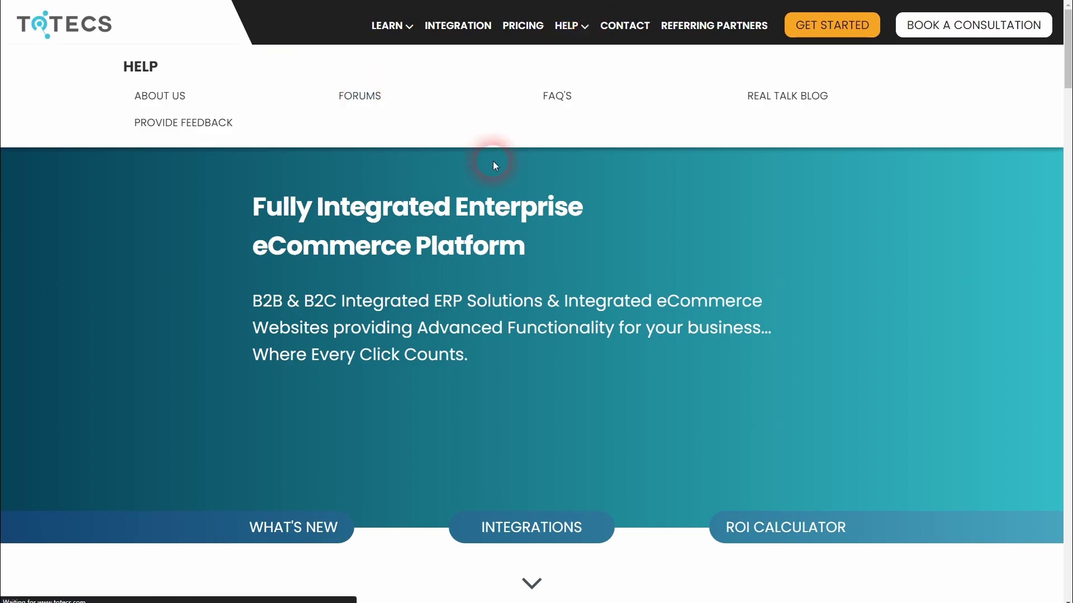
left_click(187, 475)
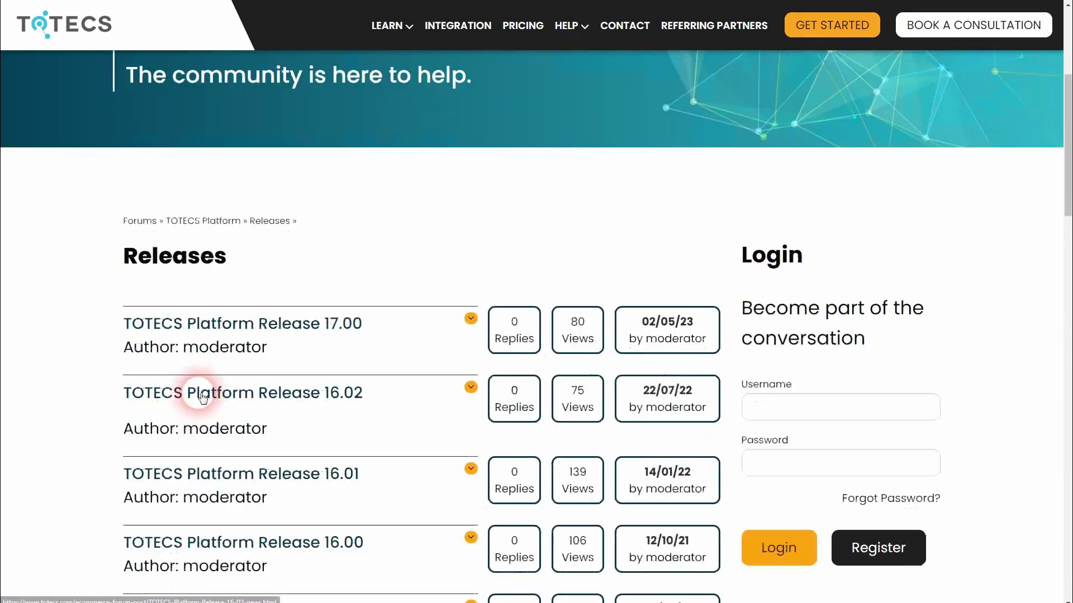
left_click(344, 399)
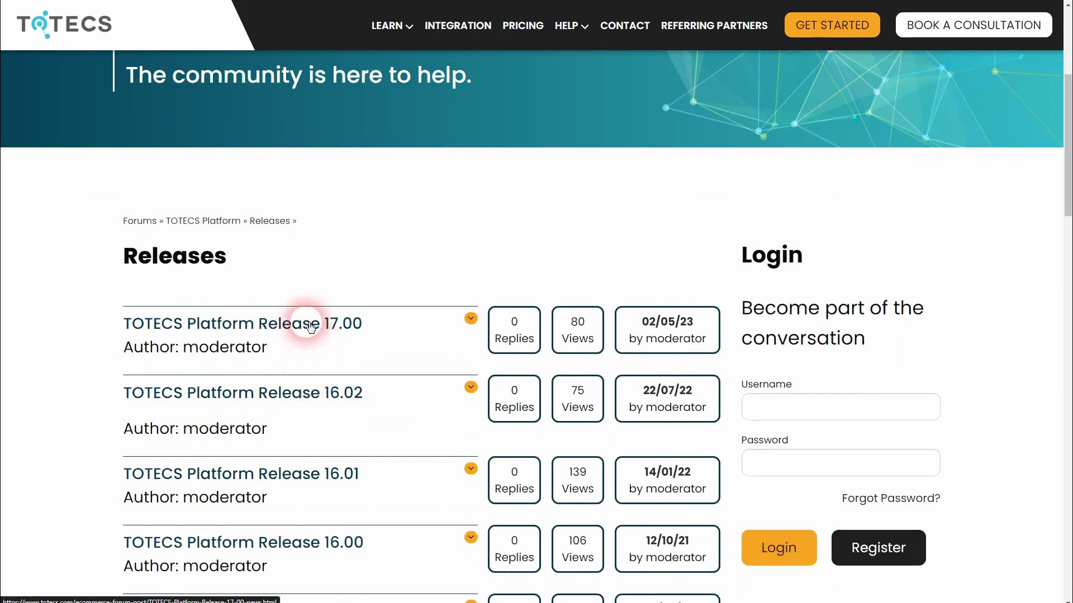
Read down the Release 17.00 notes, then return to the TOTECS Ecommerce YouTube channel home.
scroll(383, 336, "down", 15)
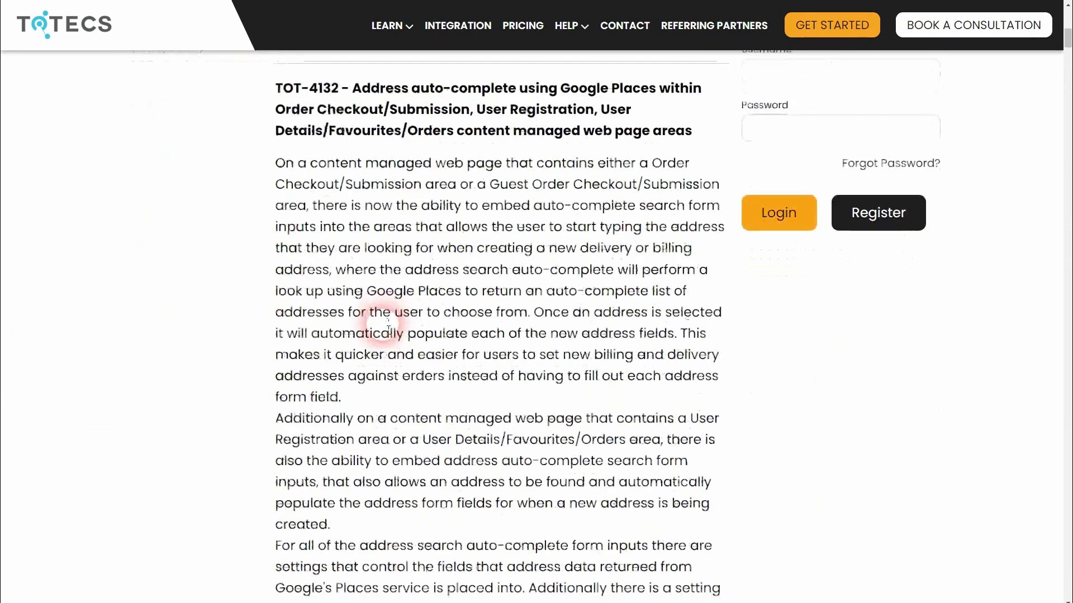
scroll(389, 330, "down", 6)
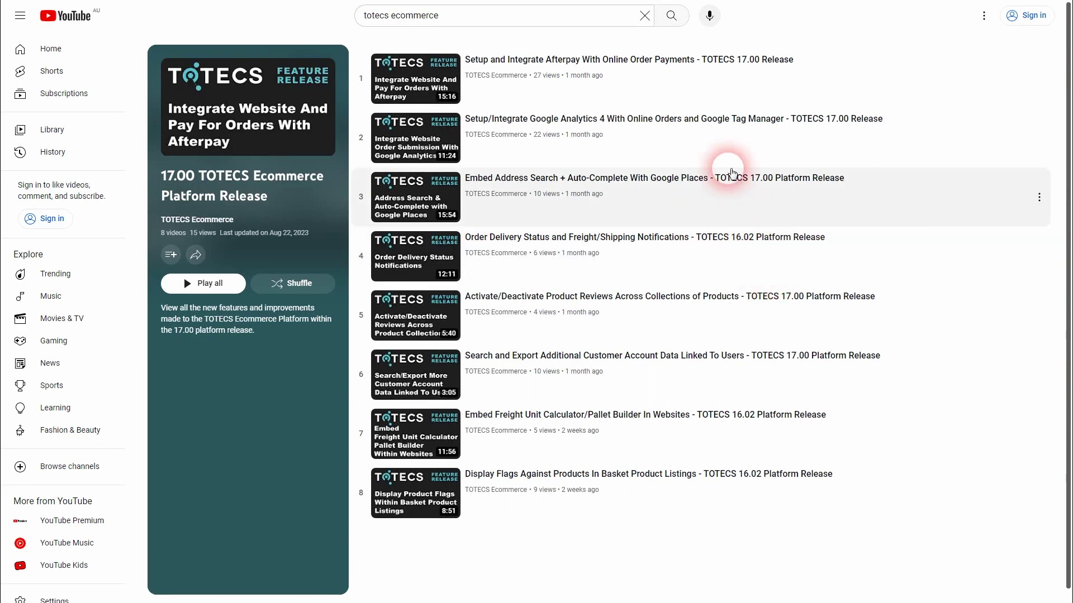
key("alt+Left")
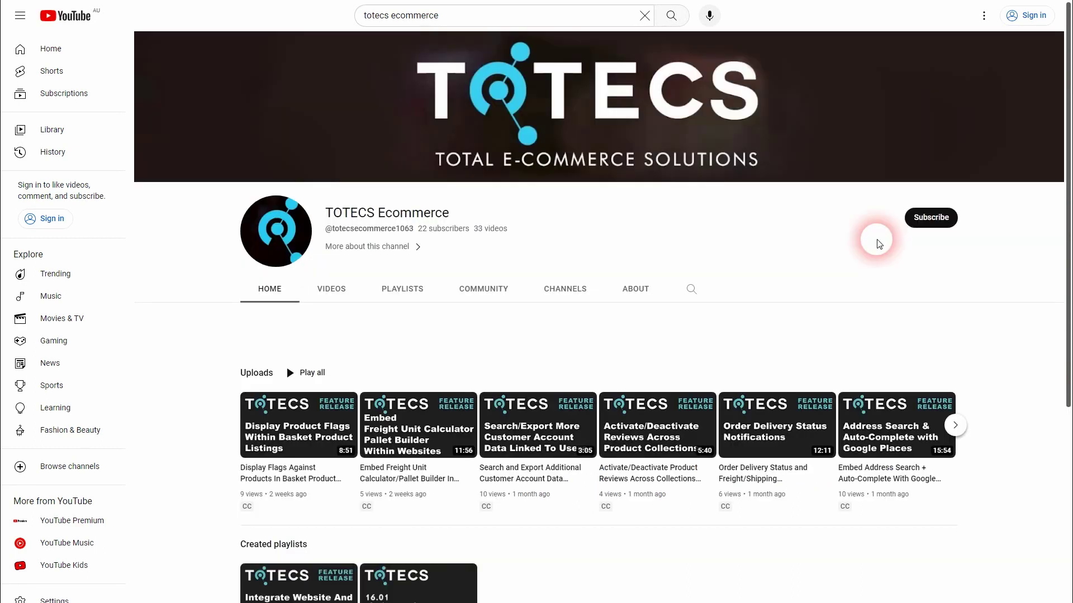